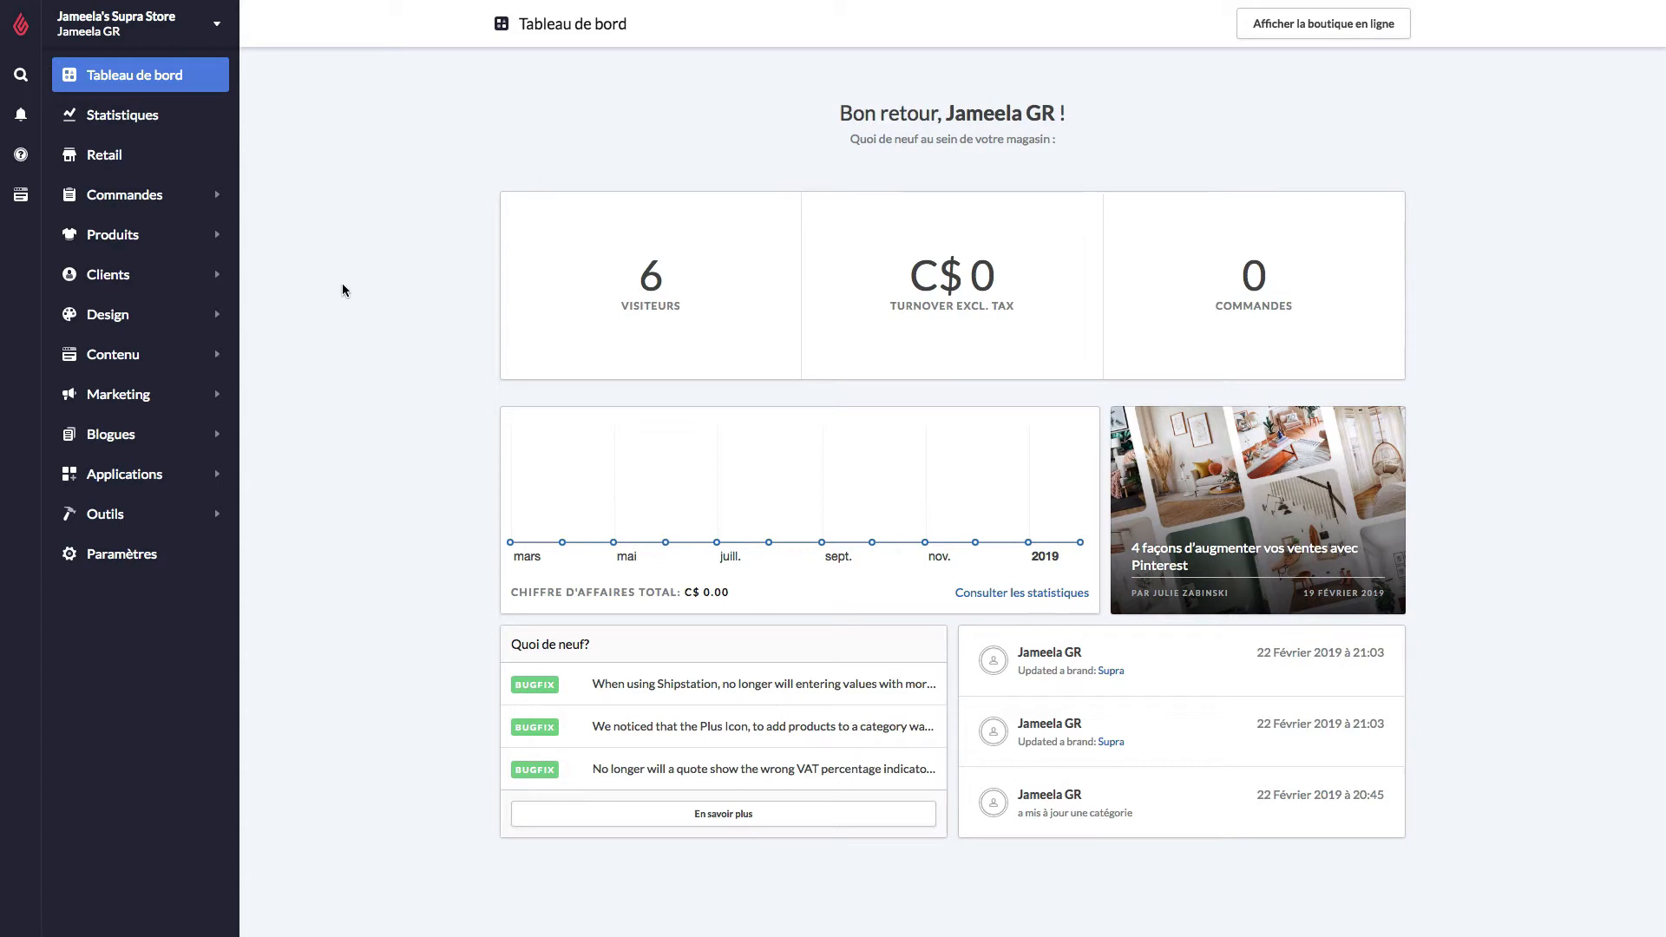
# - Add Authorize.net as a payment service provider in the store's payment settings
pyautogui.click(192, 568)
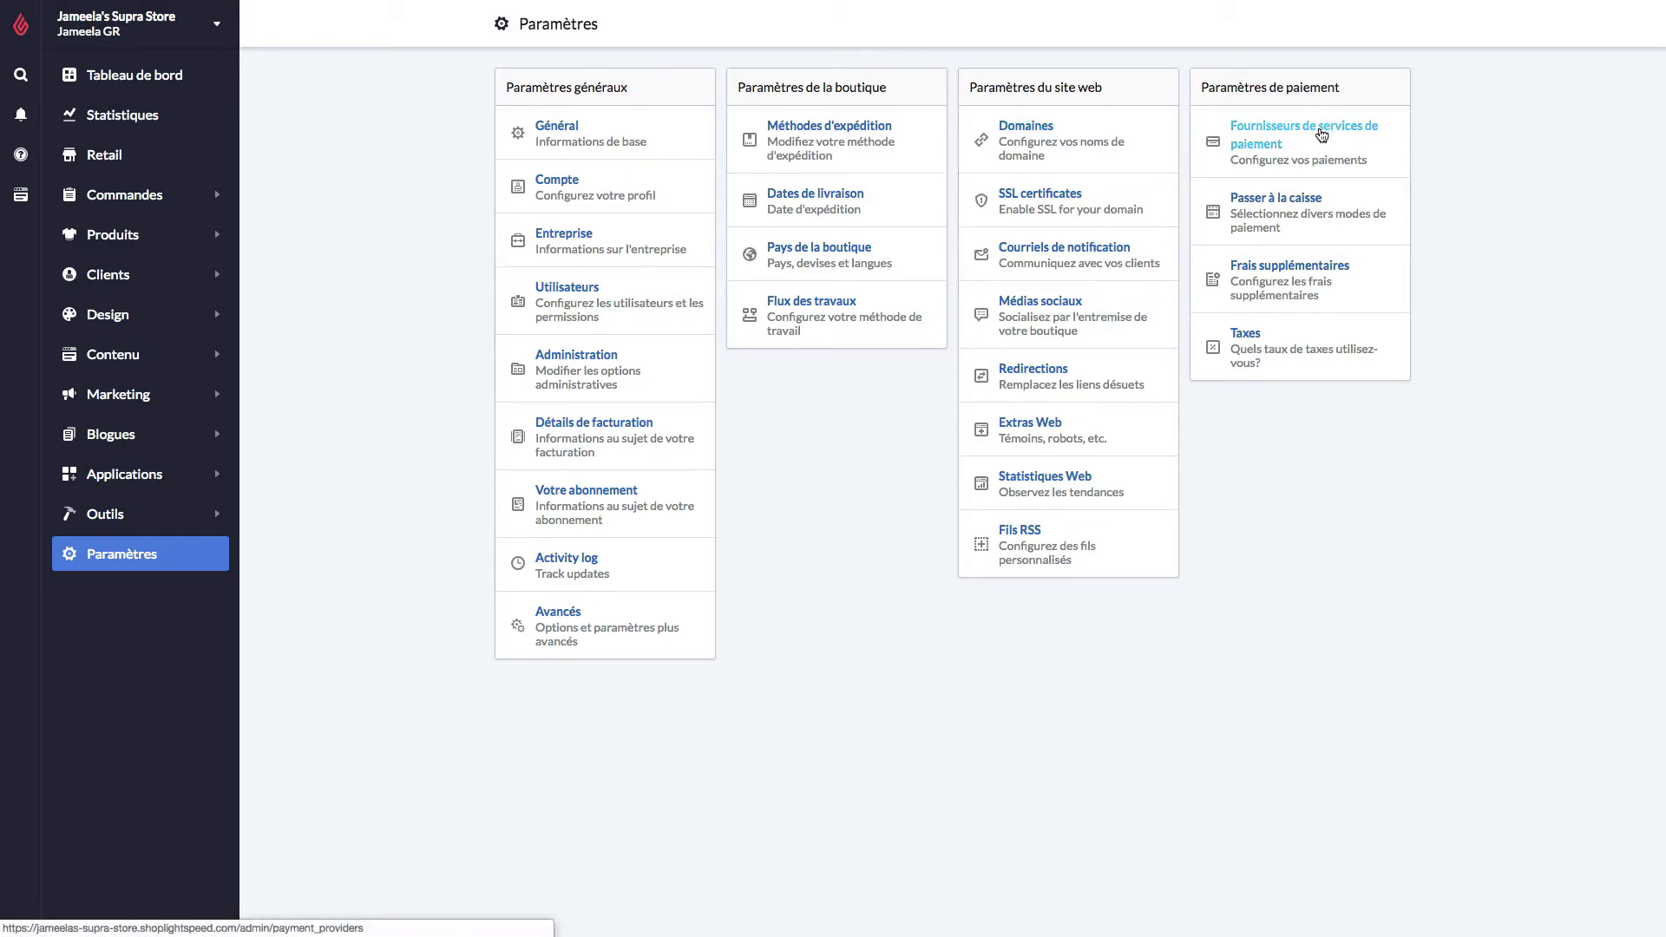
pyautogui.click(1322, 135)
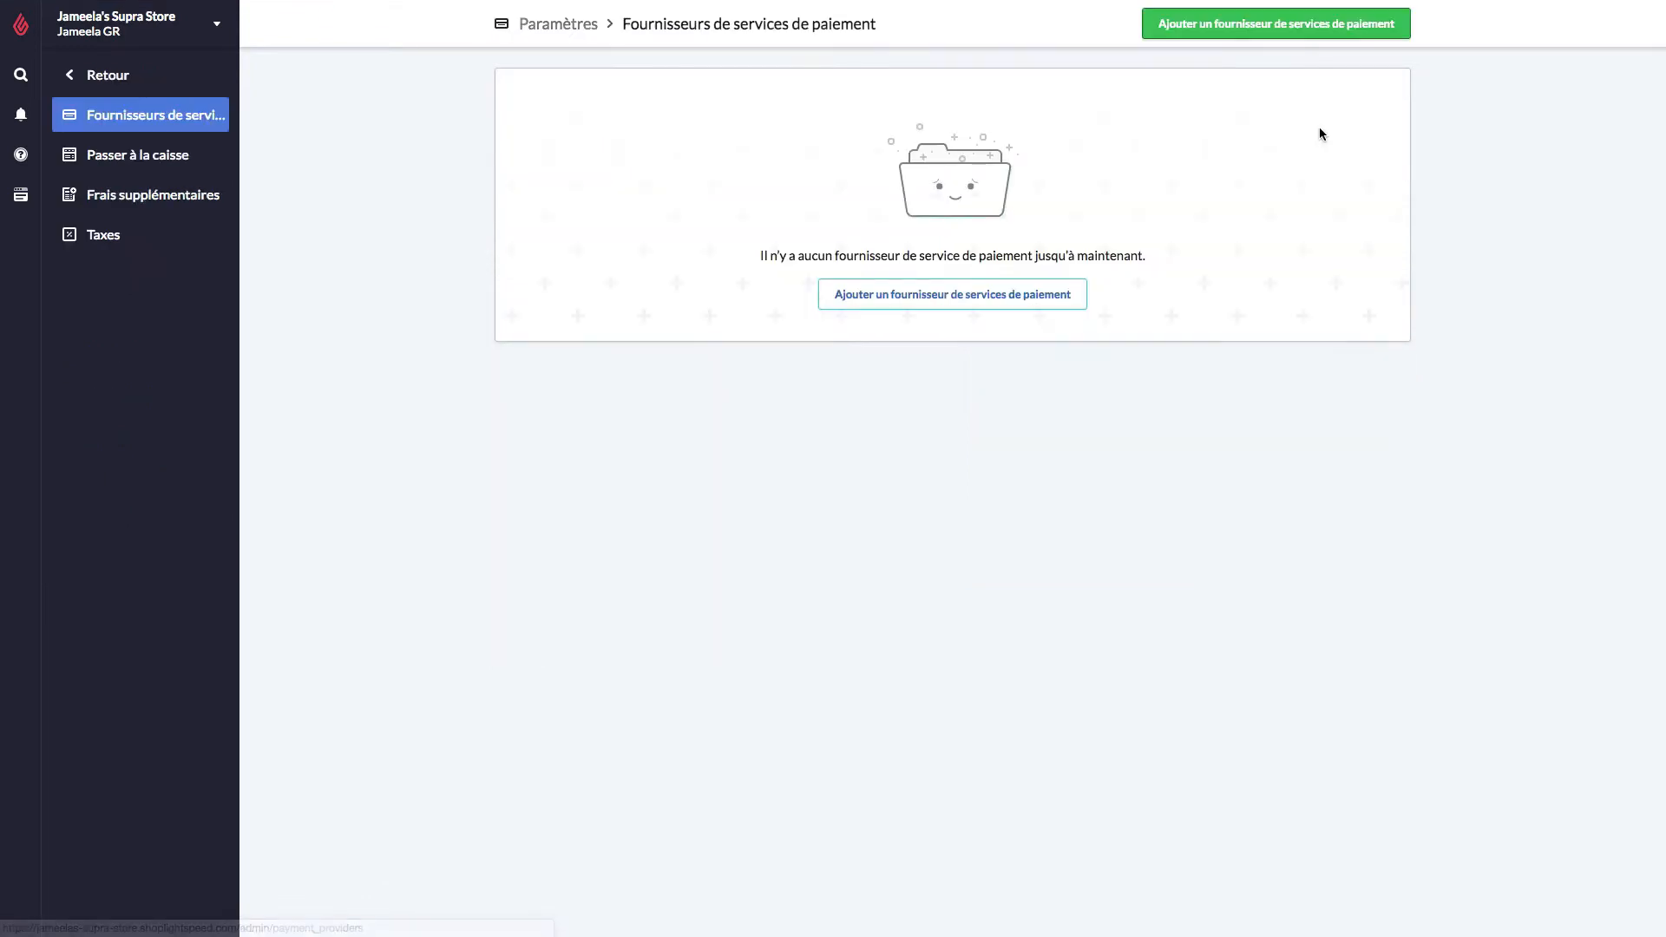
pyautogui.click(1272, 36)
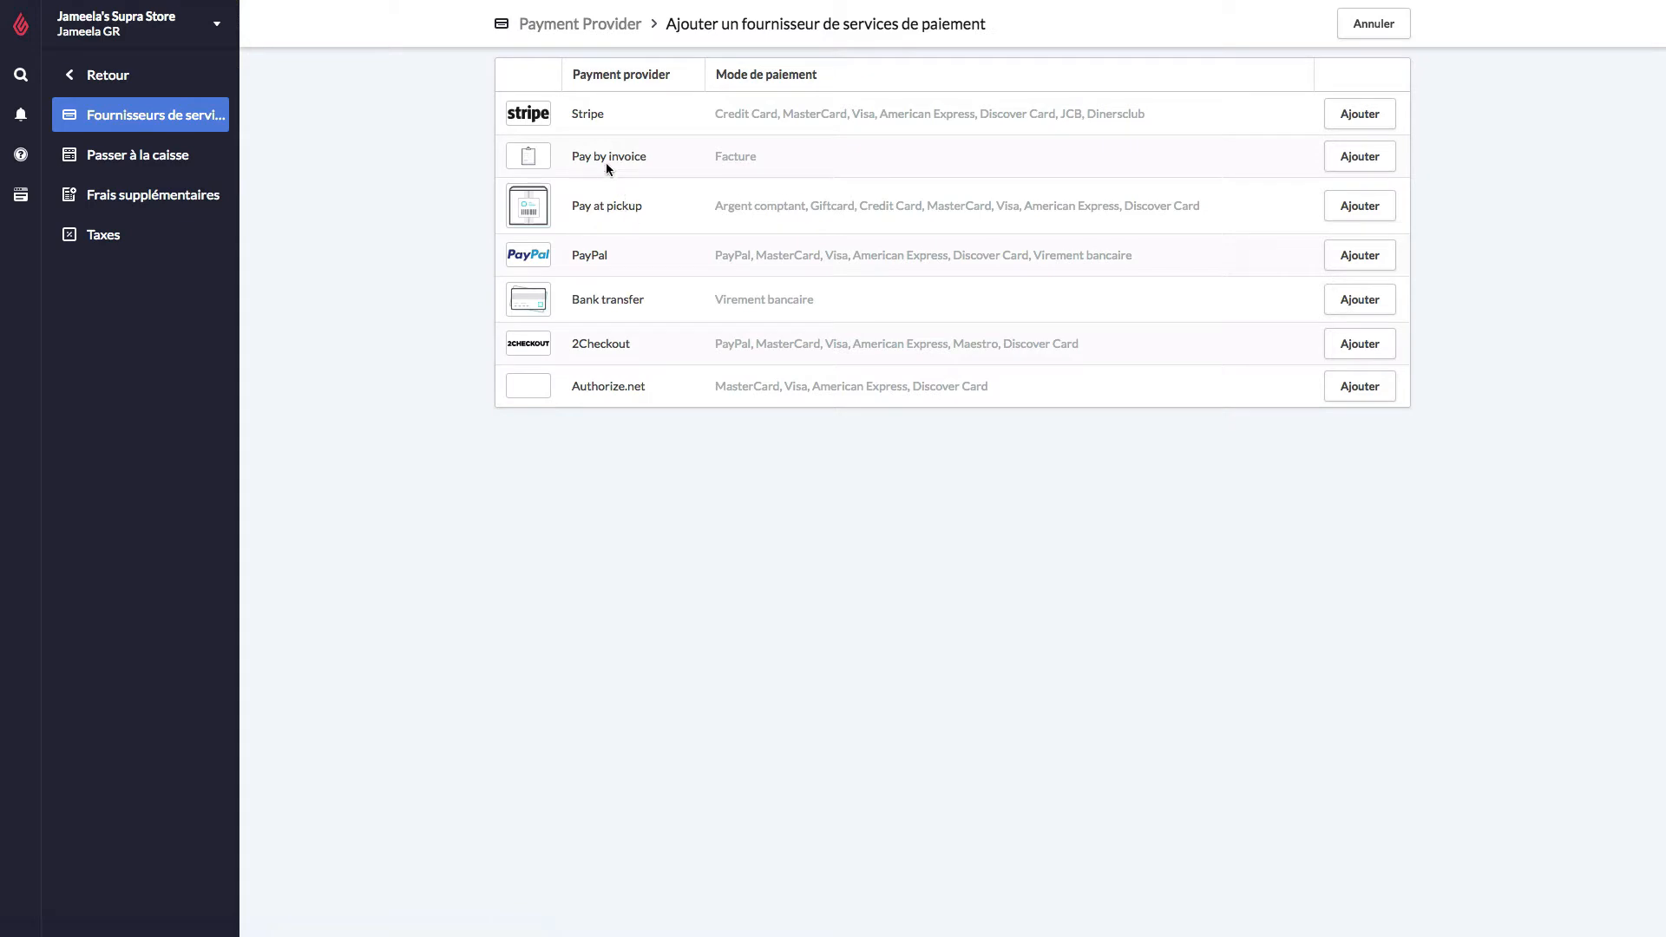
pyautogui.moveTo(573, 113); pyautogui.dragTo(596, 113)
pyautogui.moveTo(569, 343); pyautogui.dragTo(645, 395)
pyautogui.click(1375, 385)
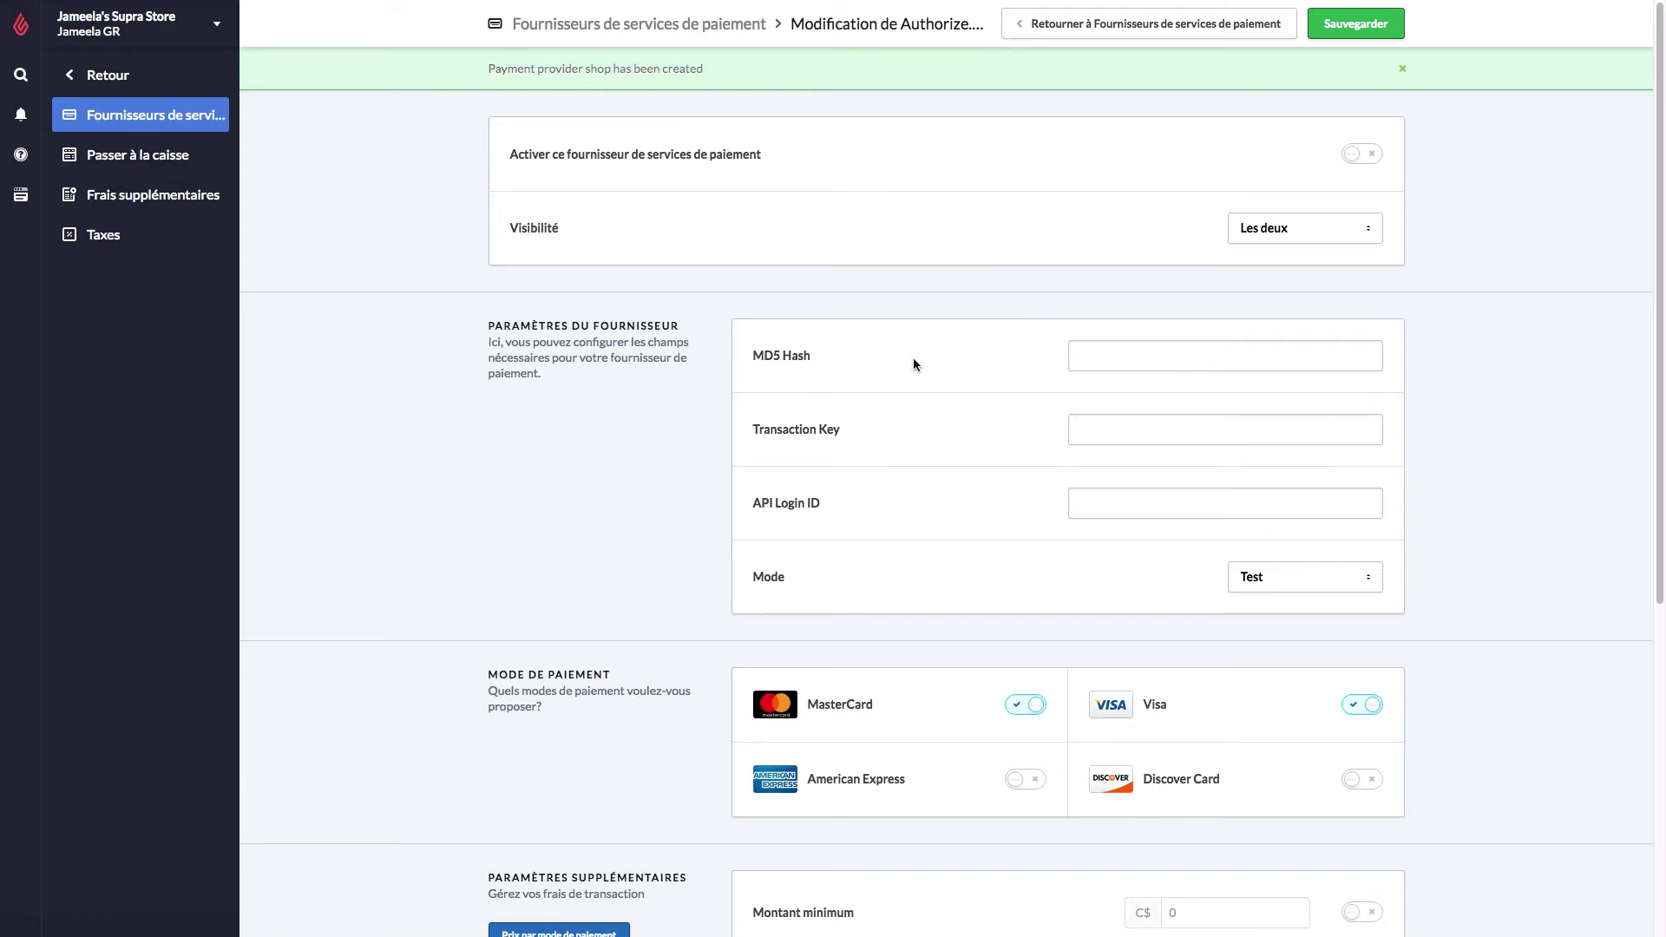
# - Examine the Authorize.net provider's credential fields, mode options, accepted cards and additional transaction fee settings
pyautogui.click(1085, 359)
pyautogui.click(1111, 434)
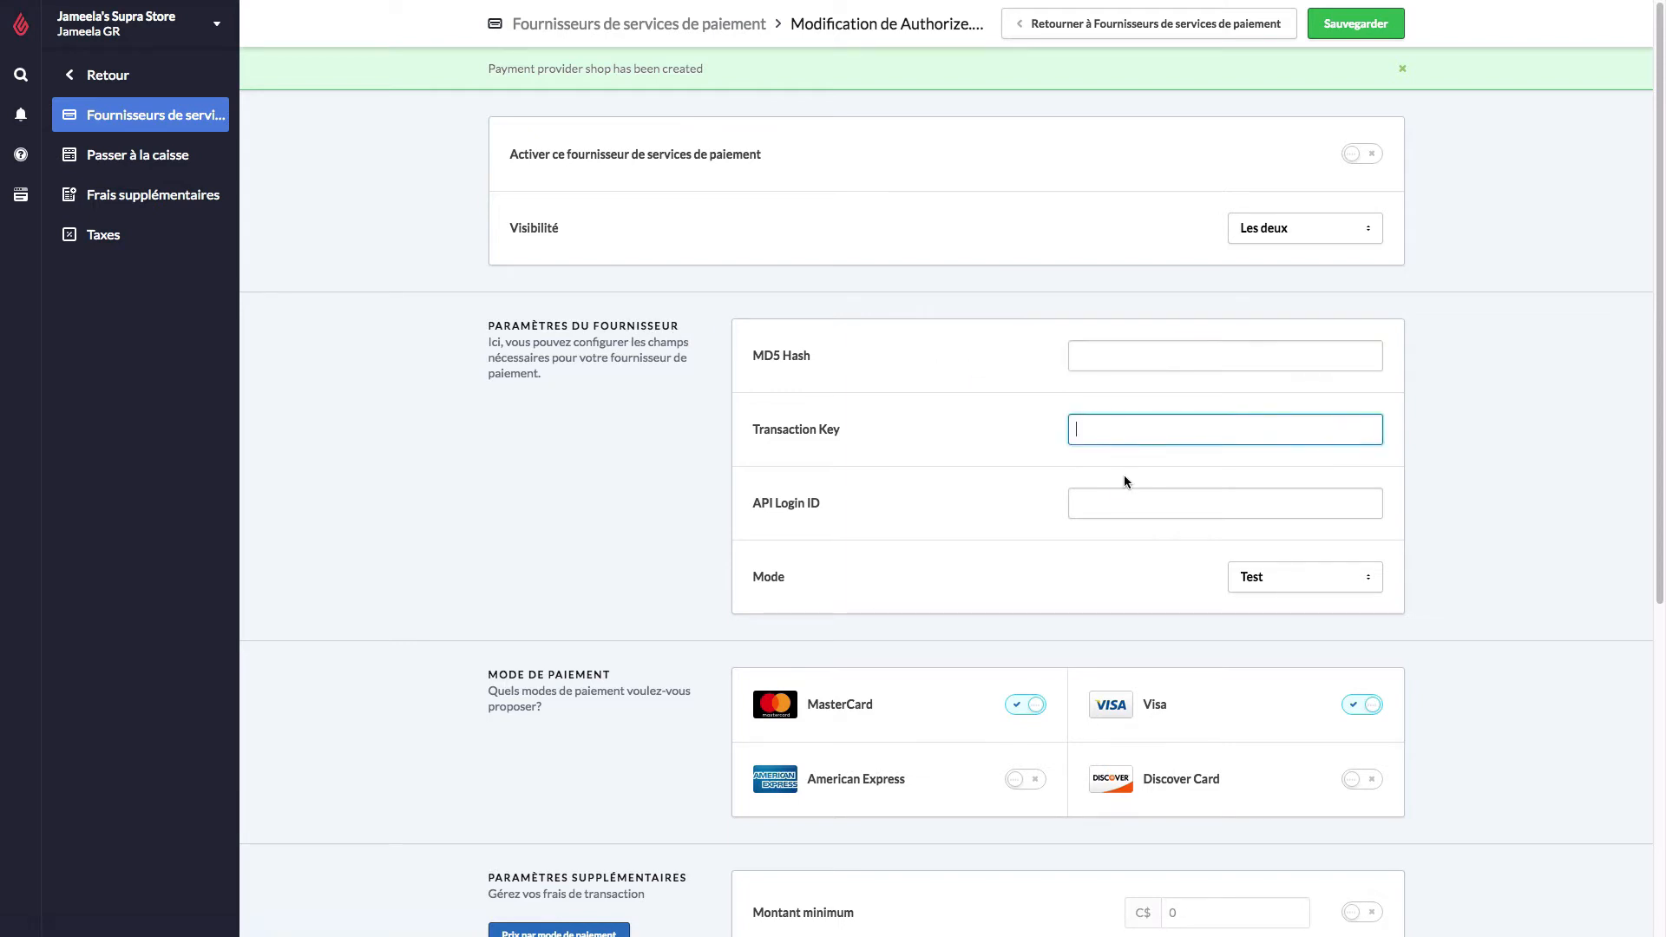
pyautogui.click(1102, 503)
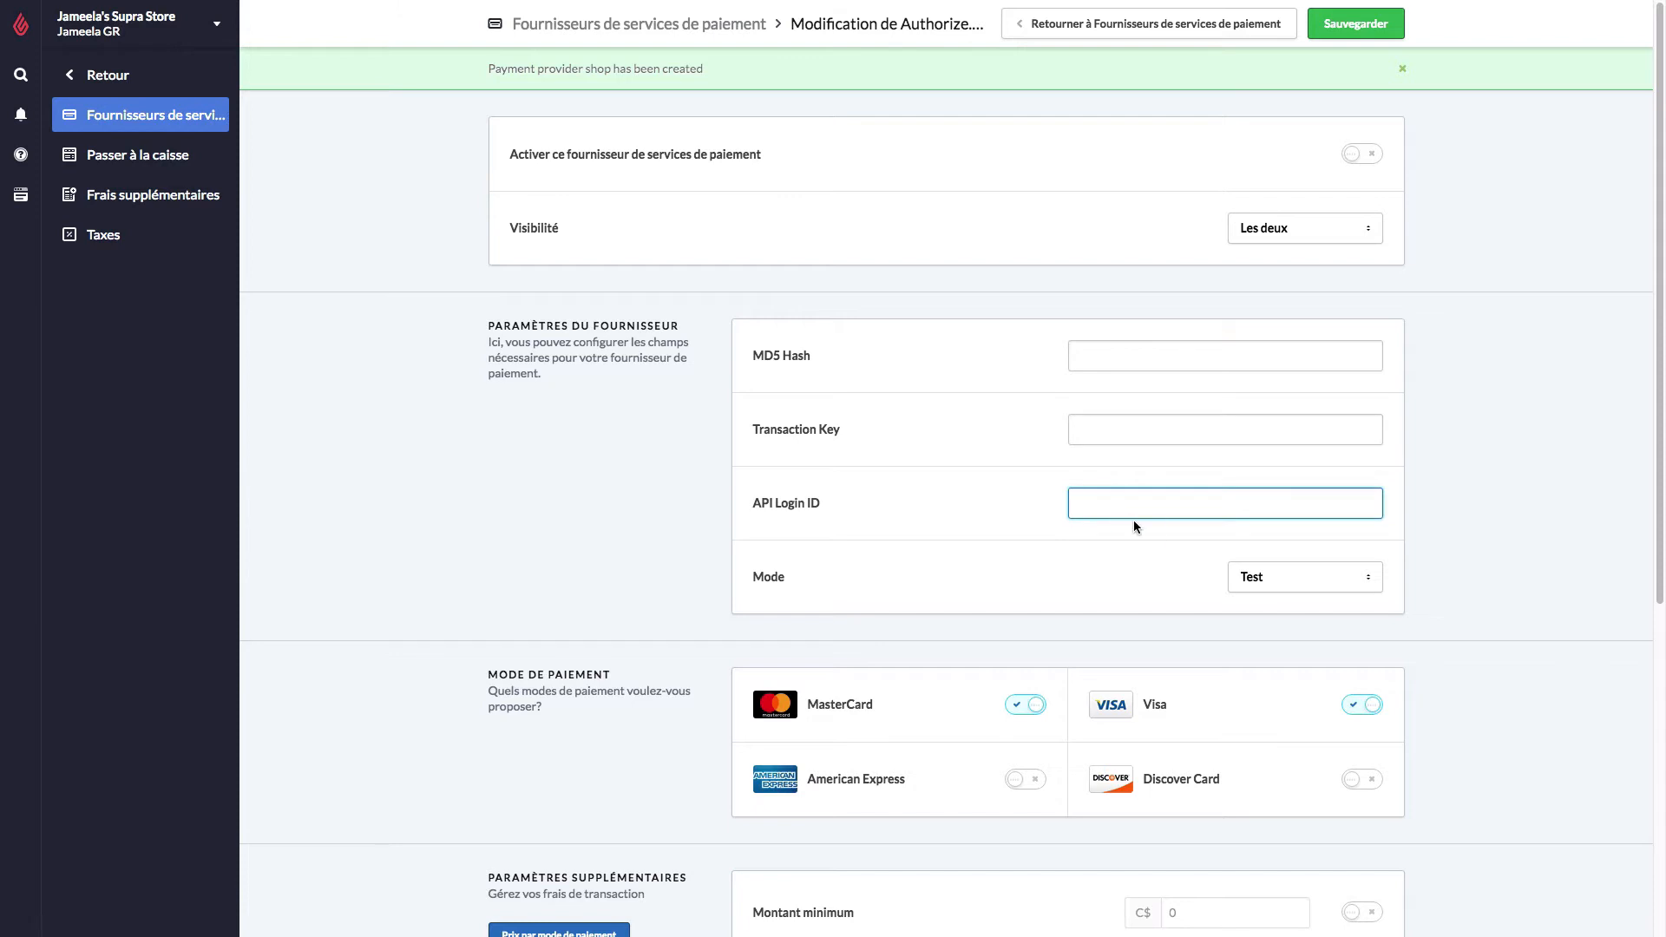
pyautogui.click(1326, 588)
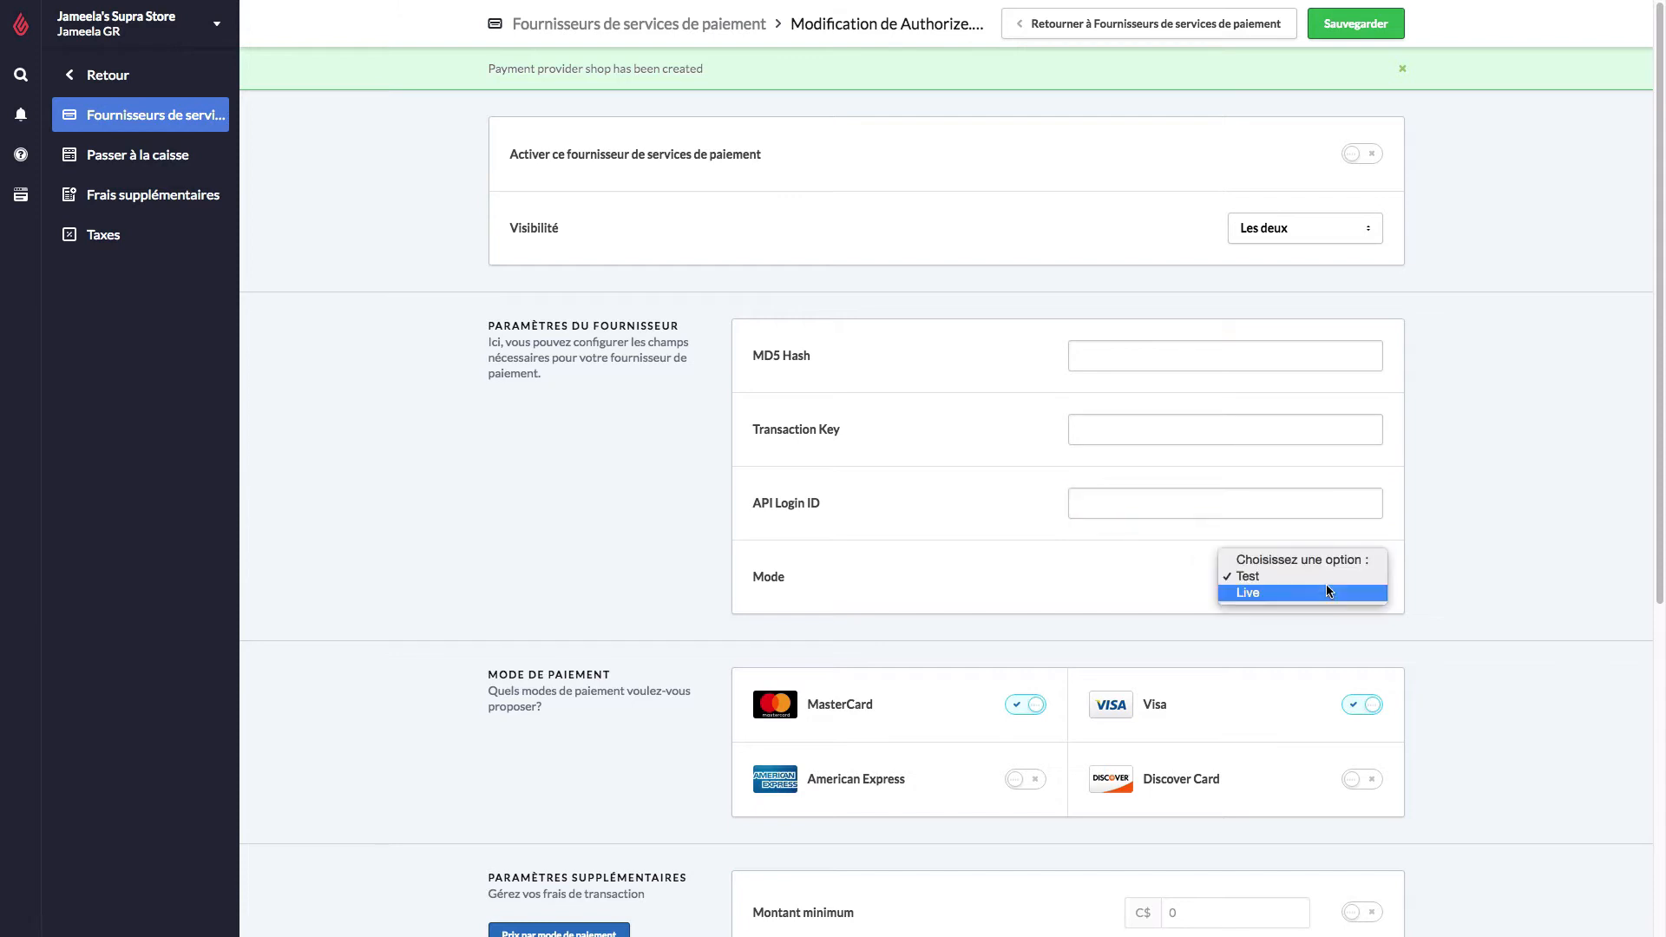
pyautogui.click(1455, 624)
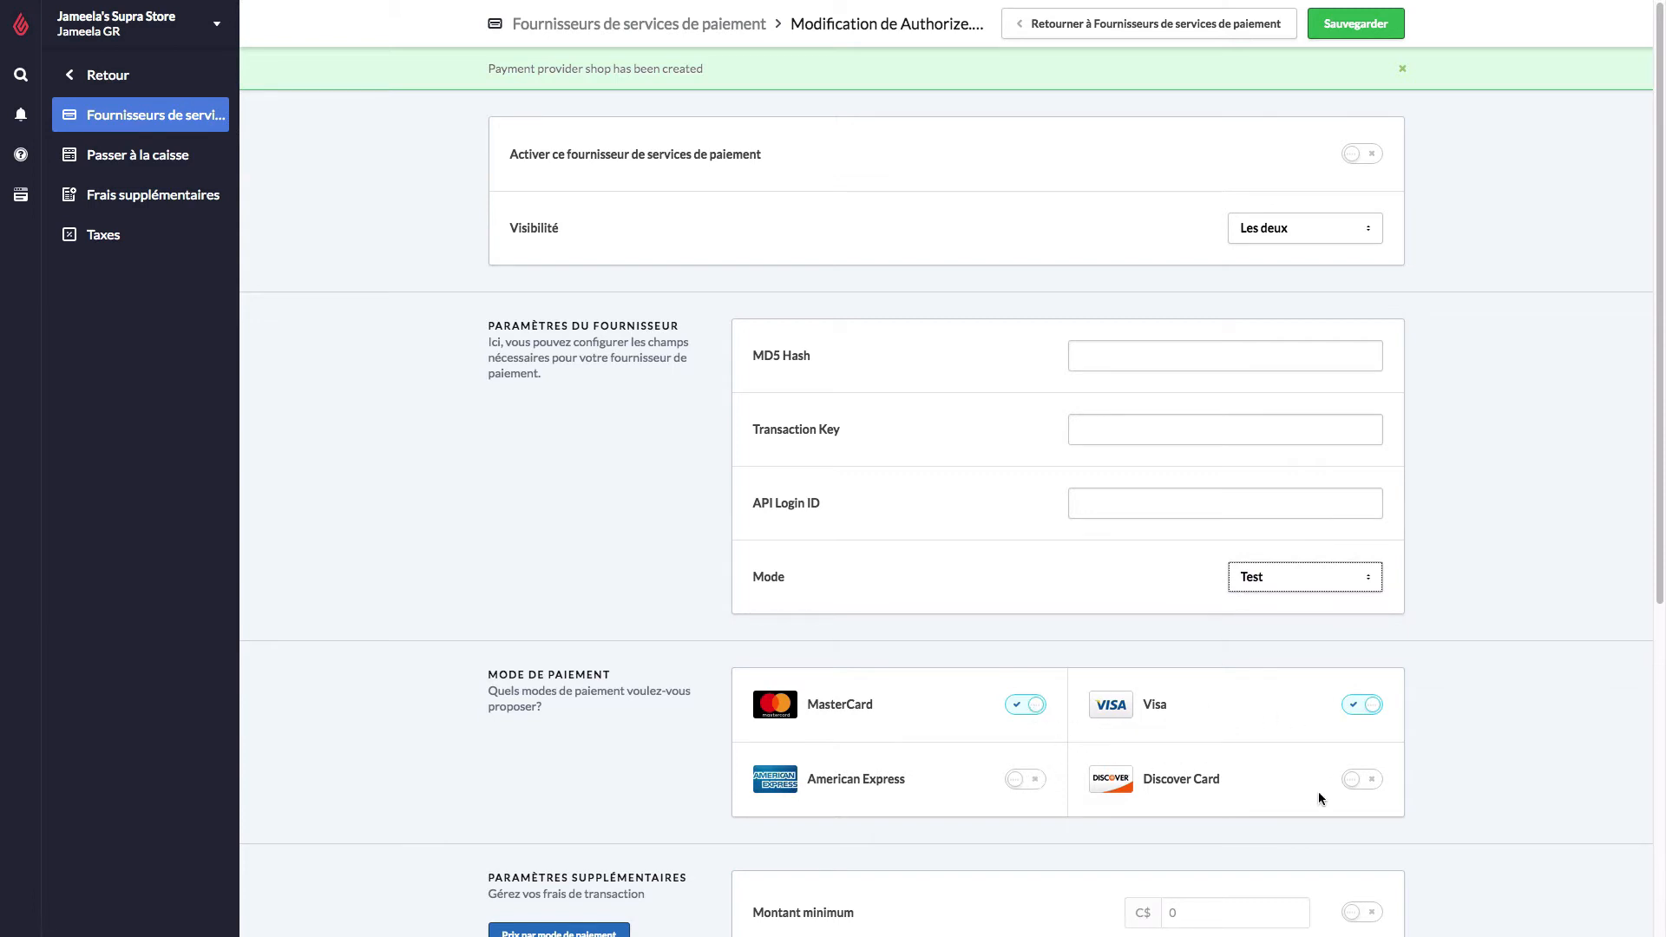
pyautogui.scroll(-1, 1662, 464)
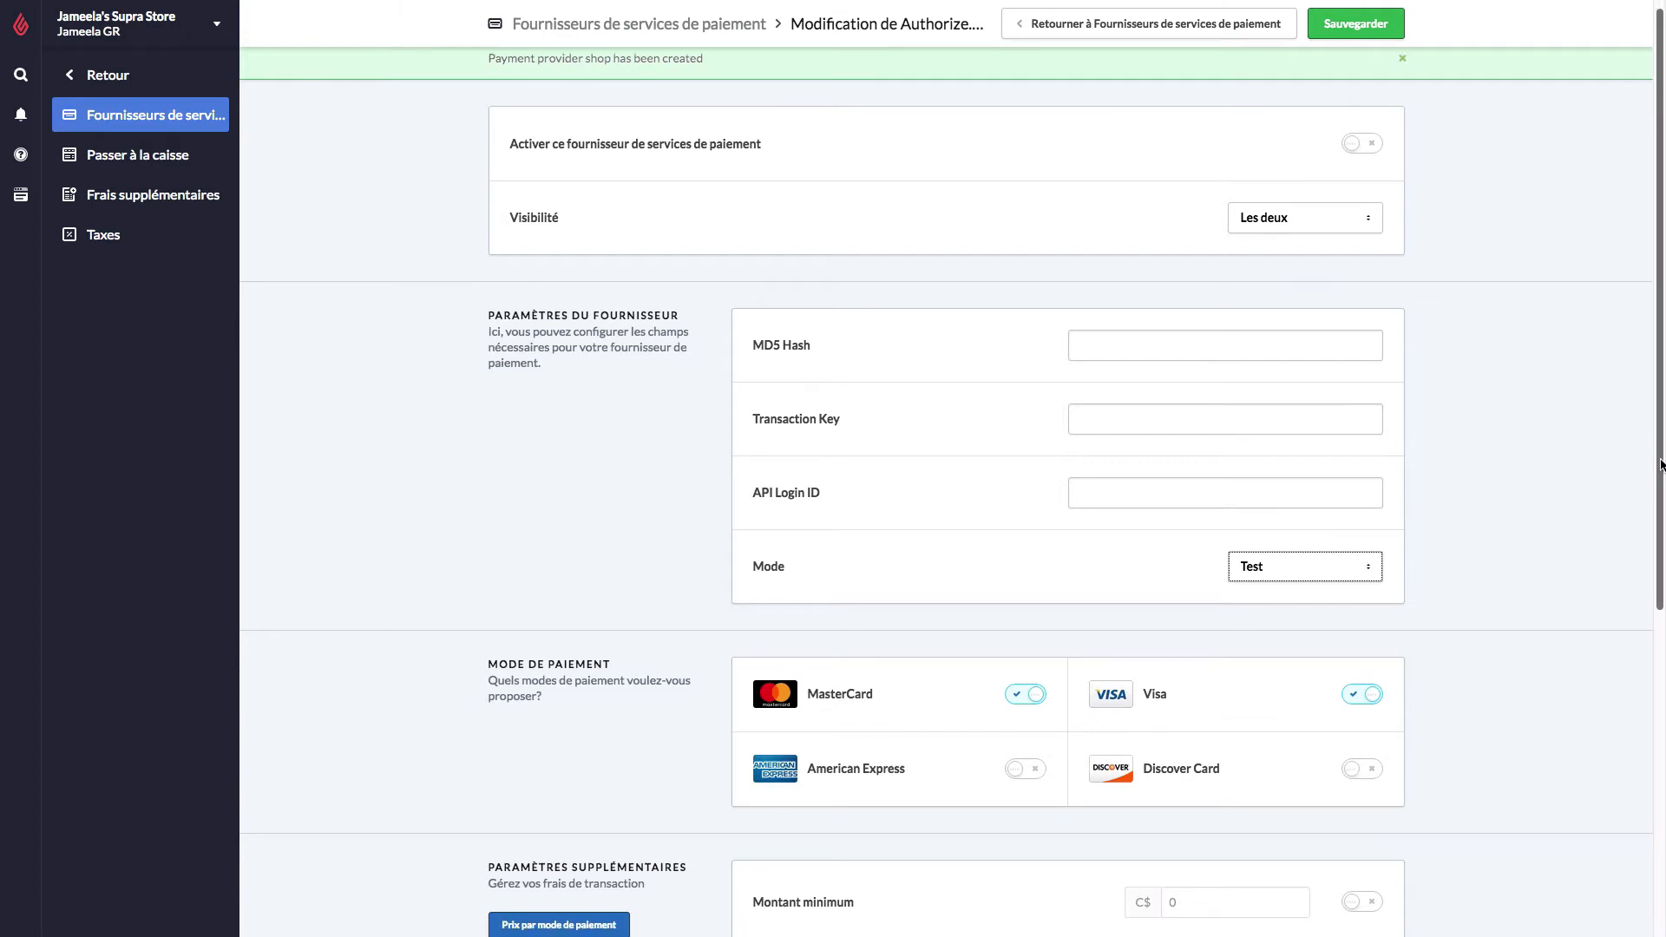
pyautogui.scroll(-10, 1662, 465)
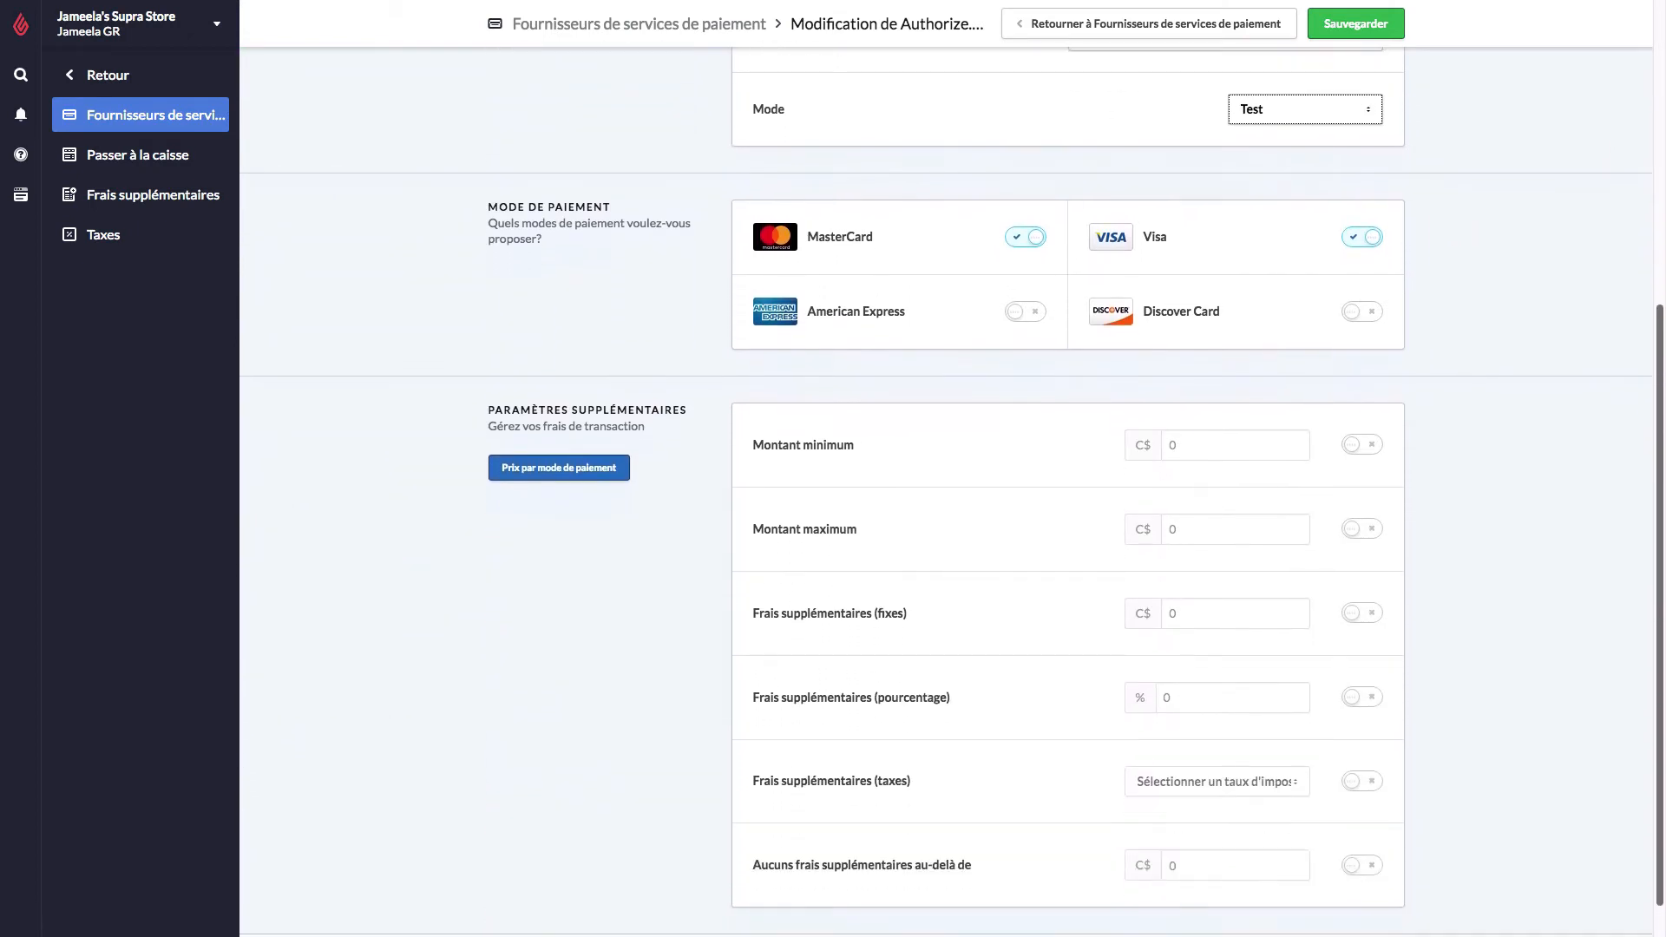
pyautogui.scroll(-2, 951, 496)
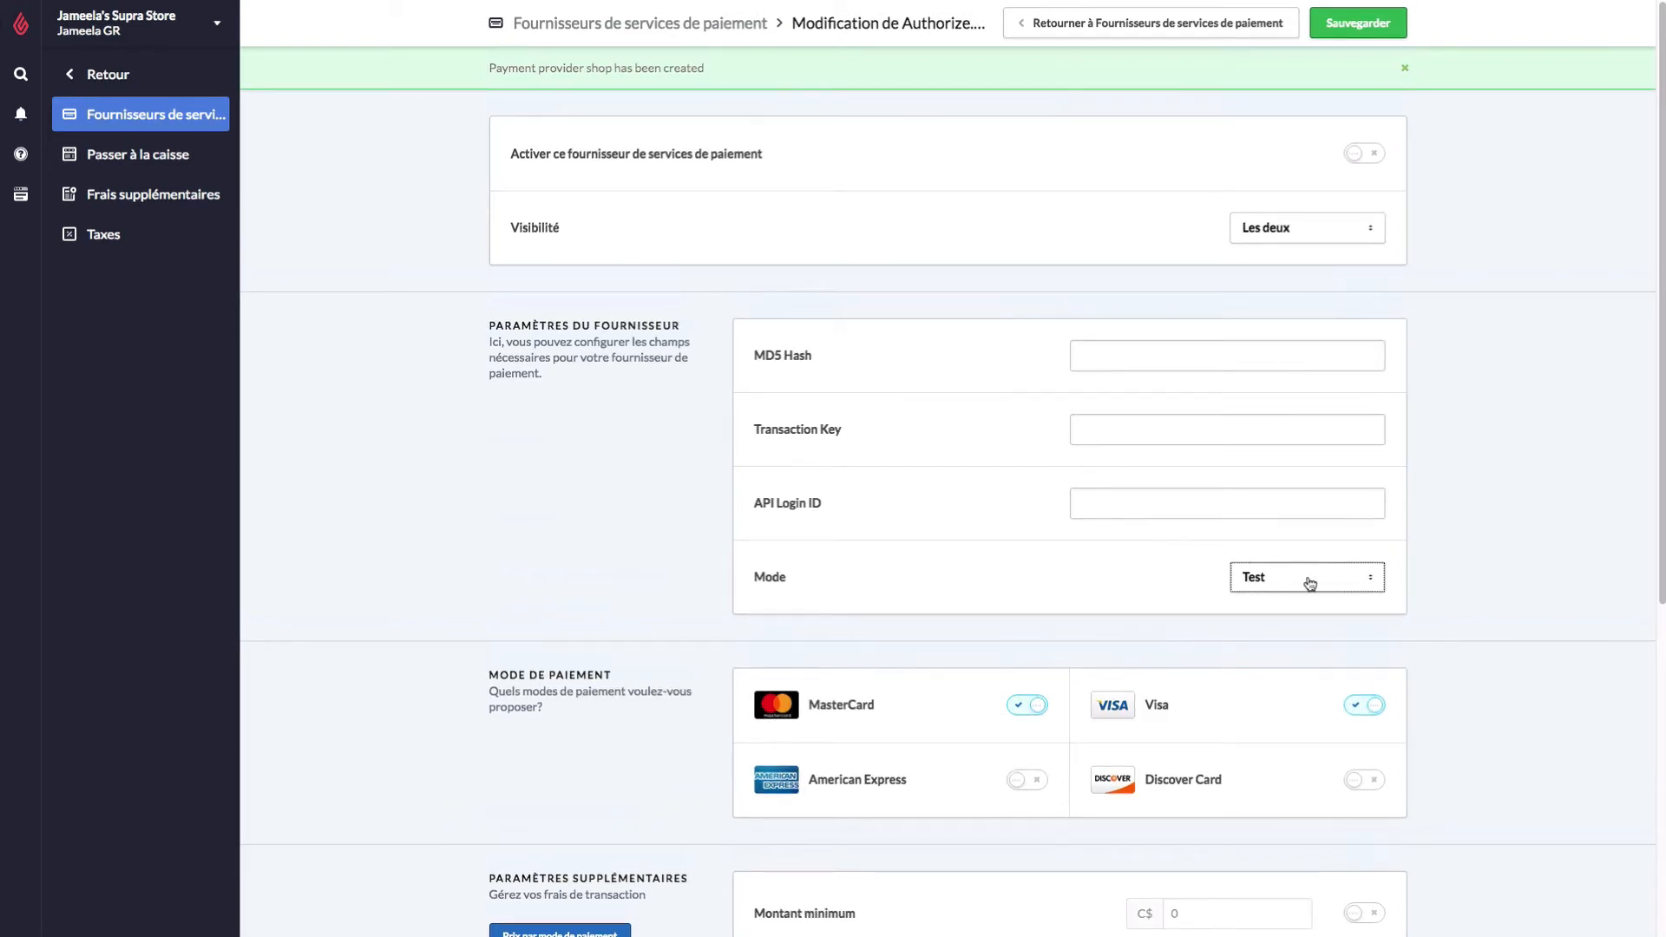
# - Activate the Authorize.net provider, save it and return to the payment provider overview
pyautogui.click(1366, 153)
pyautogui.click(1369, 29)
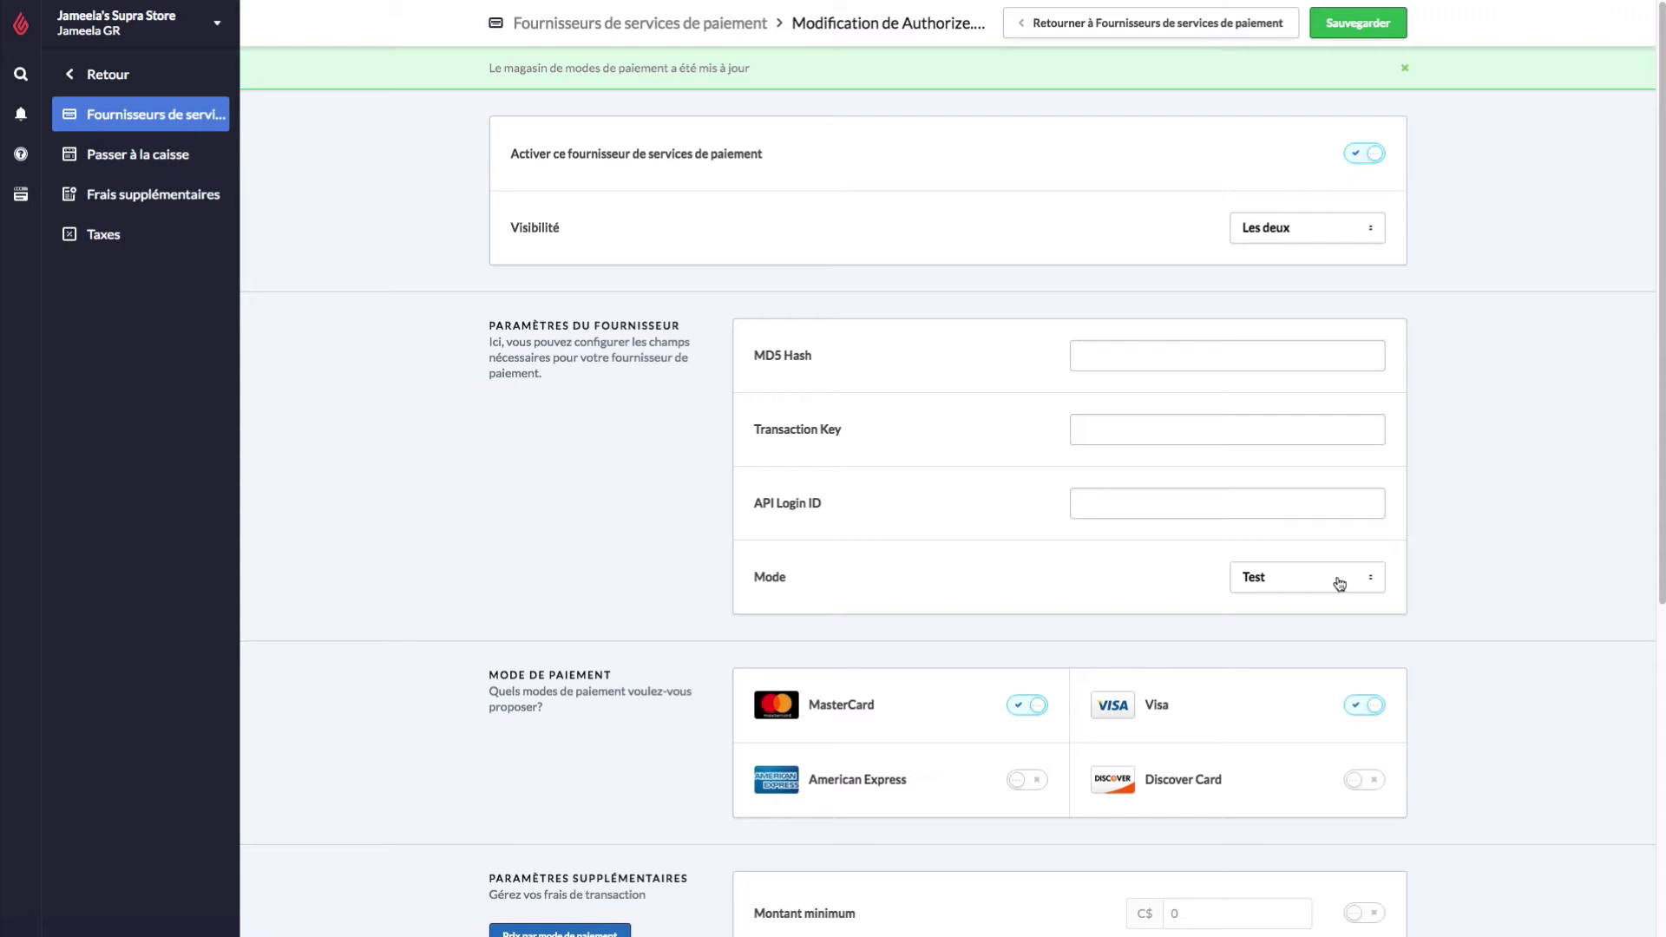
pyautogui.click(1177, 35)
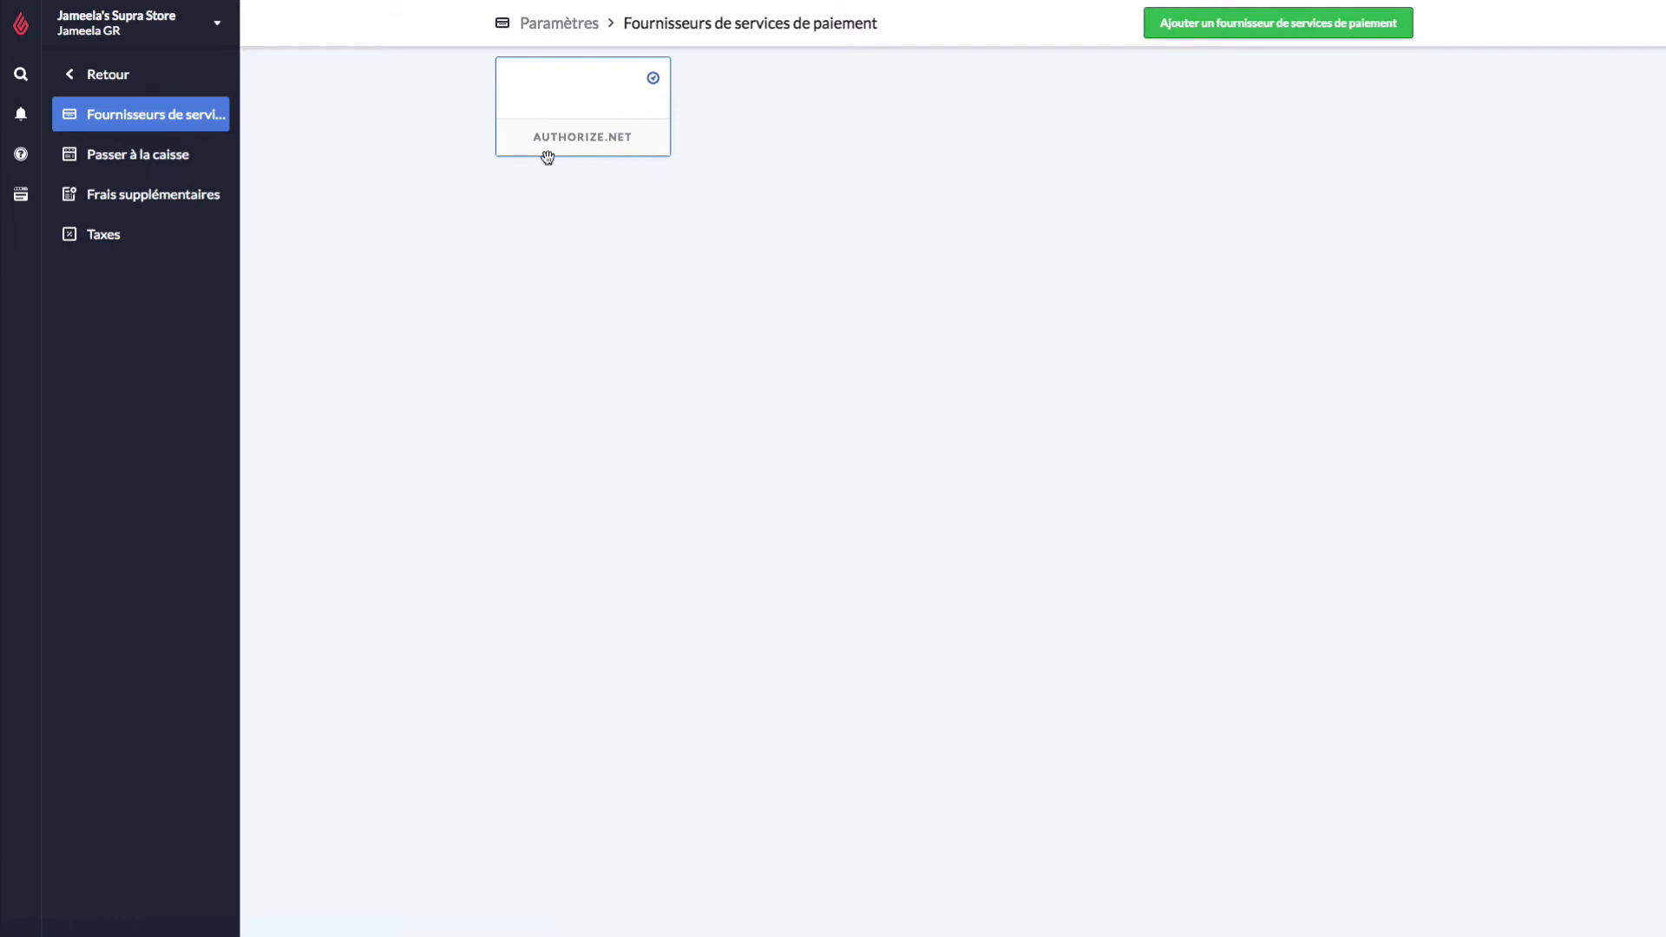
# - Add PayPal as another payment service provider for the store
pyautogui.click(1157, 32)
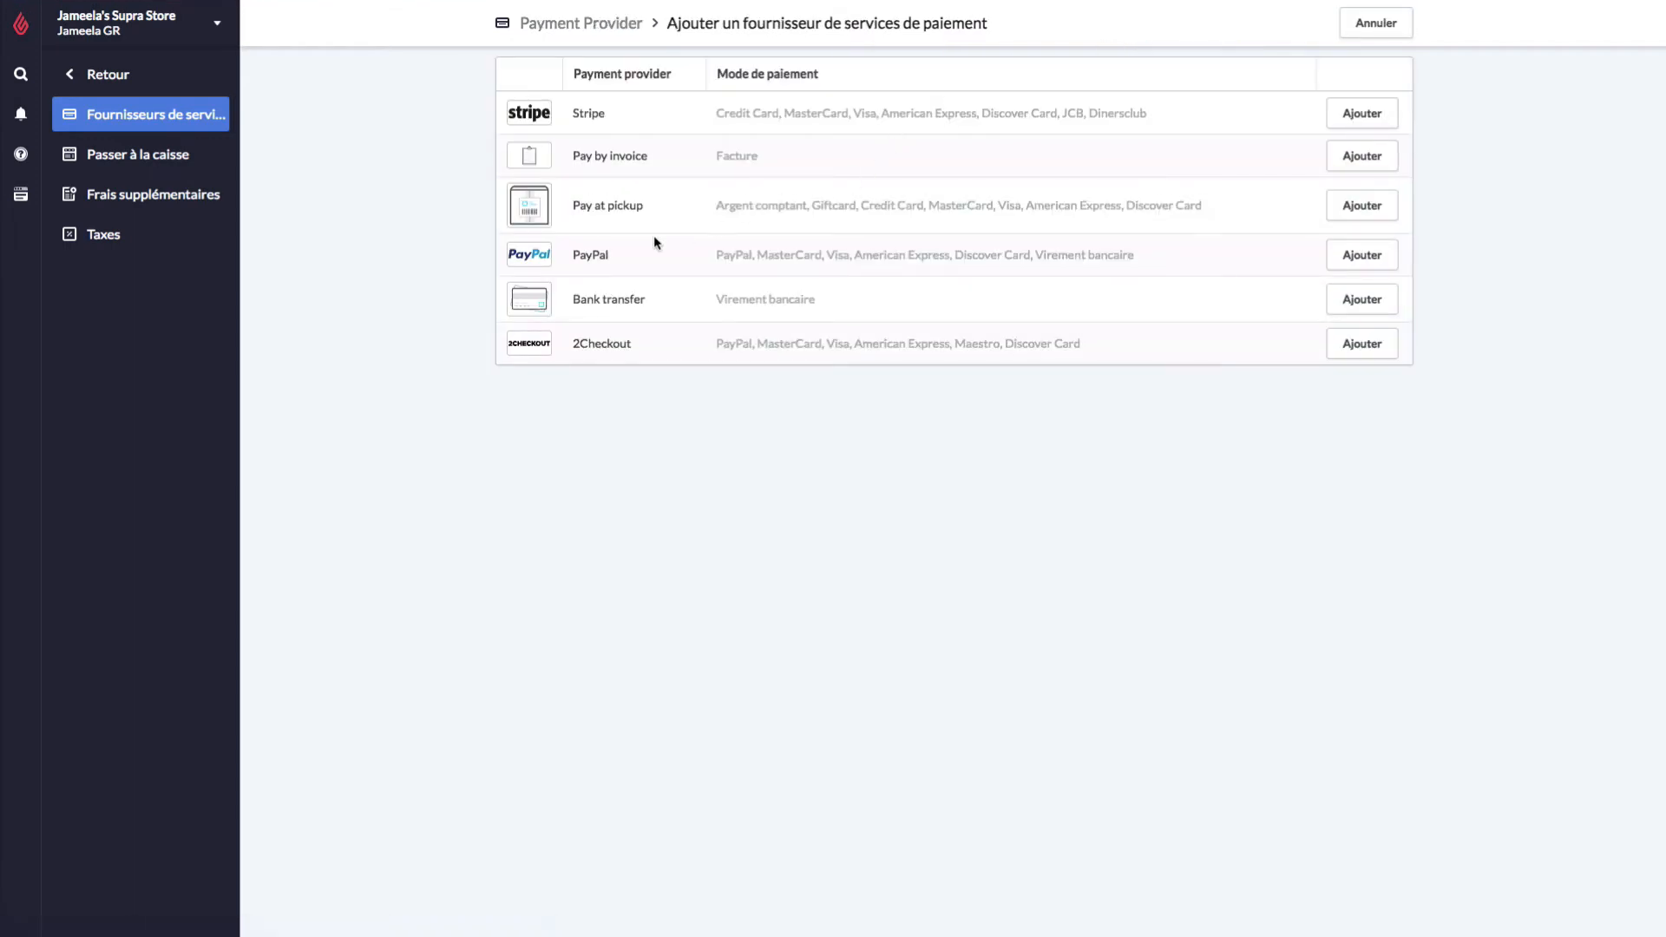
pyautogui.moveTo(576, 258); pyautogui.dragTo(611, 253)
pyautogui.click(1340, 270)
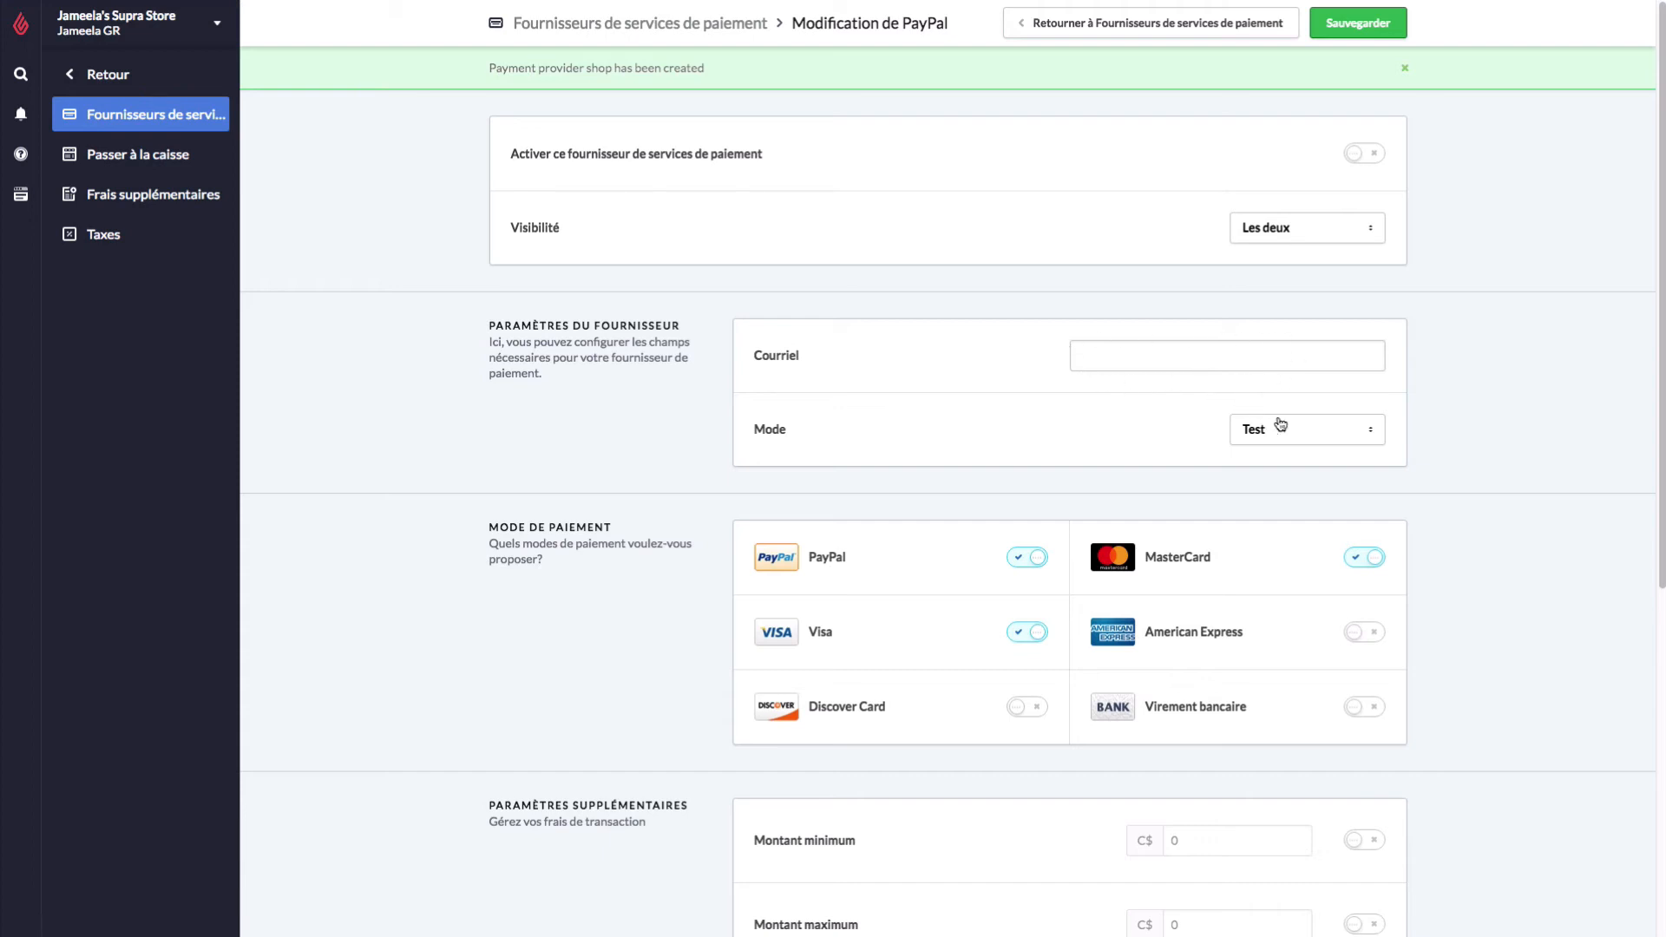
pyautogui.click(1312, 432)
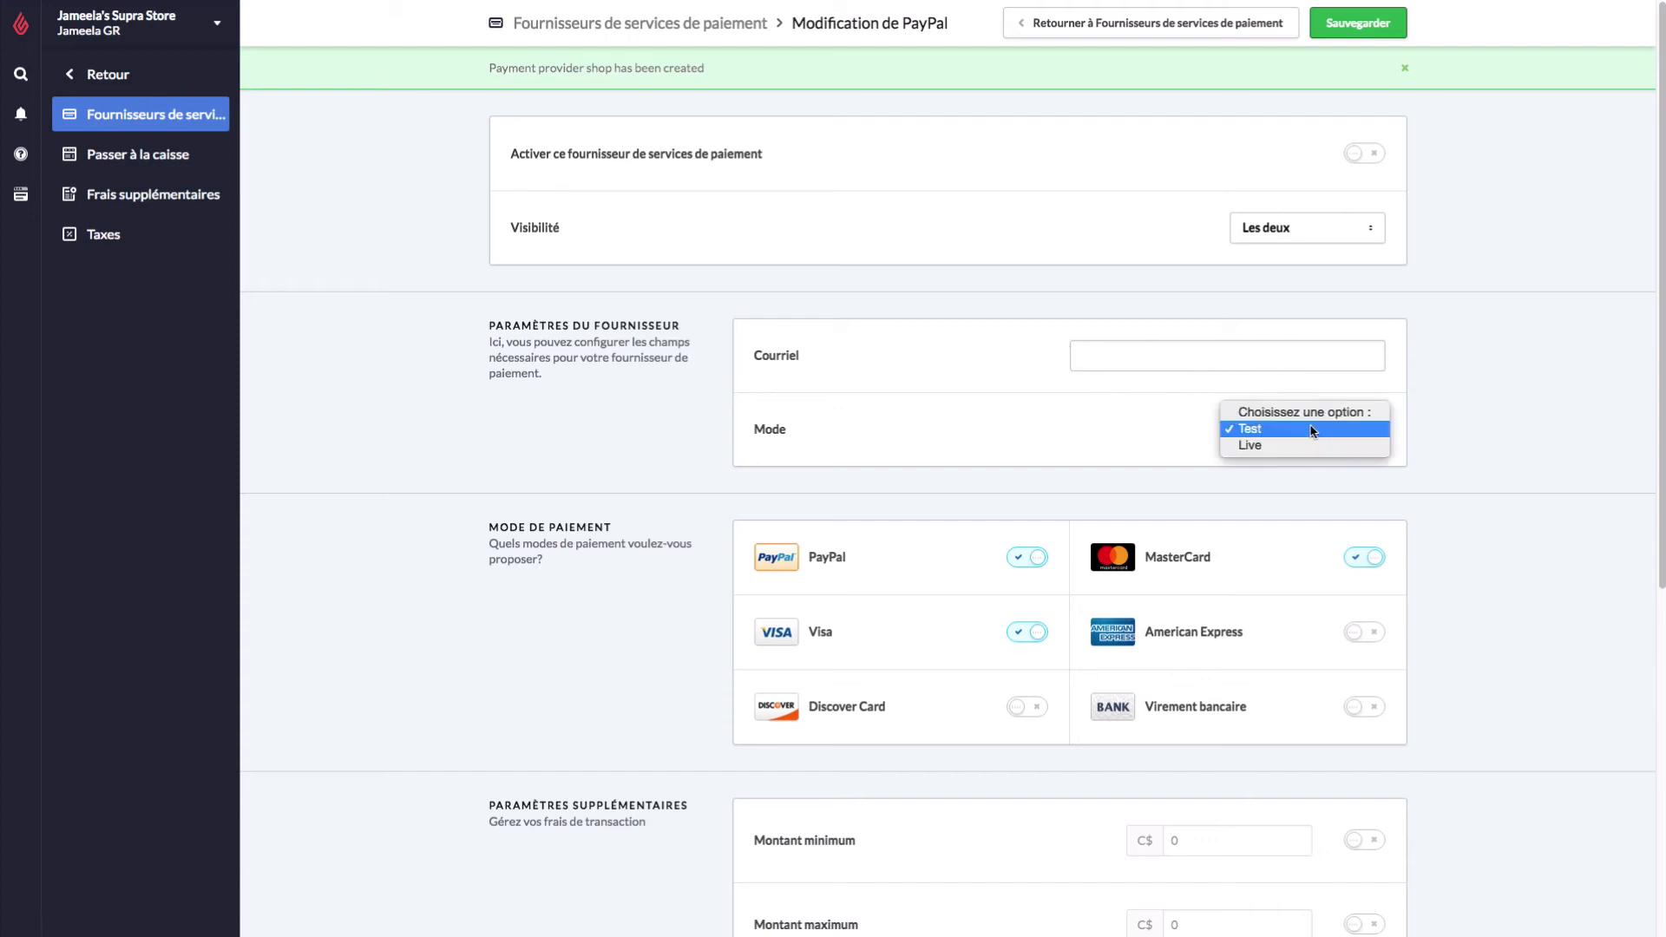
pyautogui.click(1378, 432)
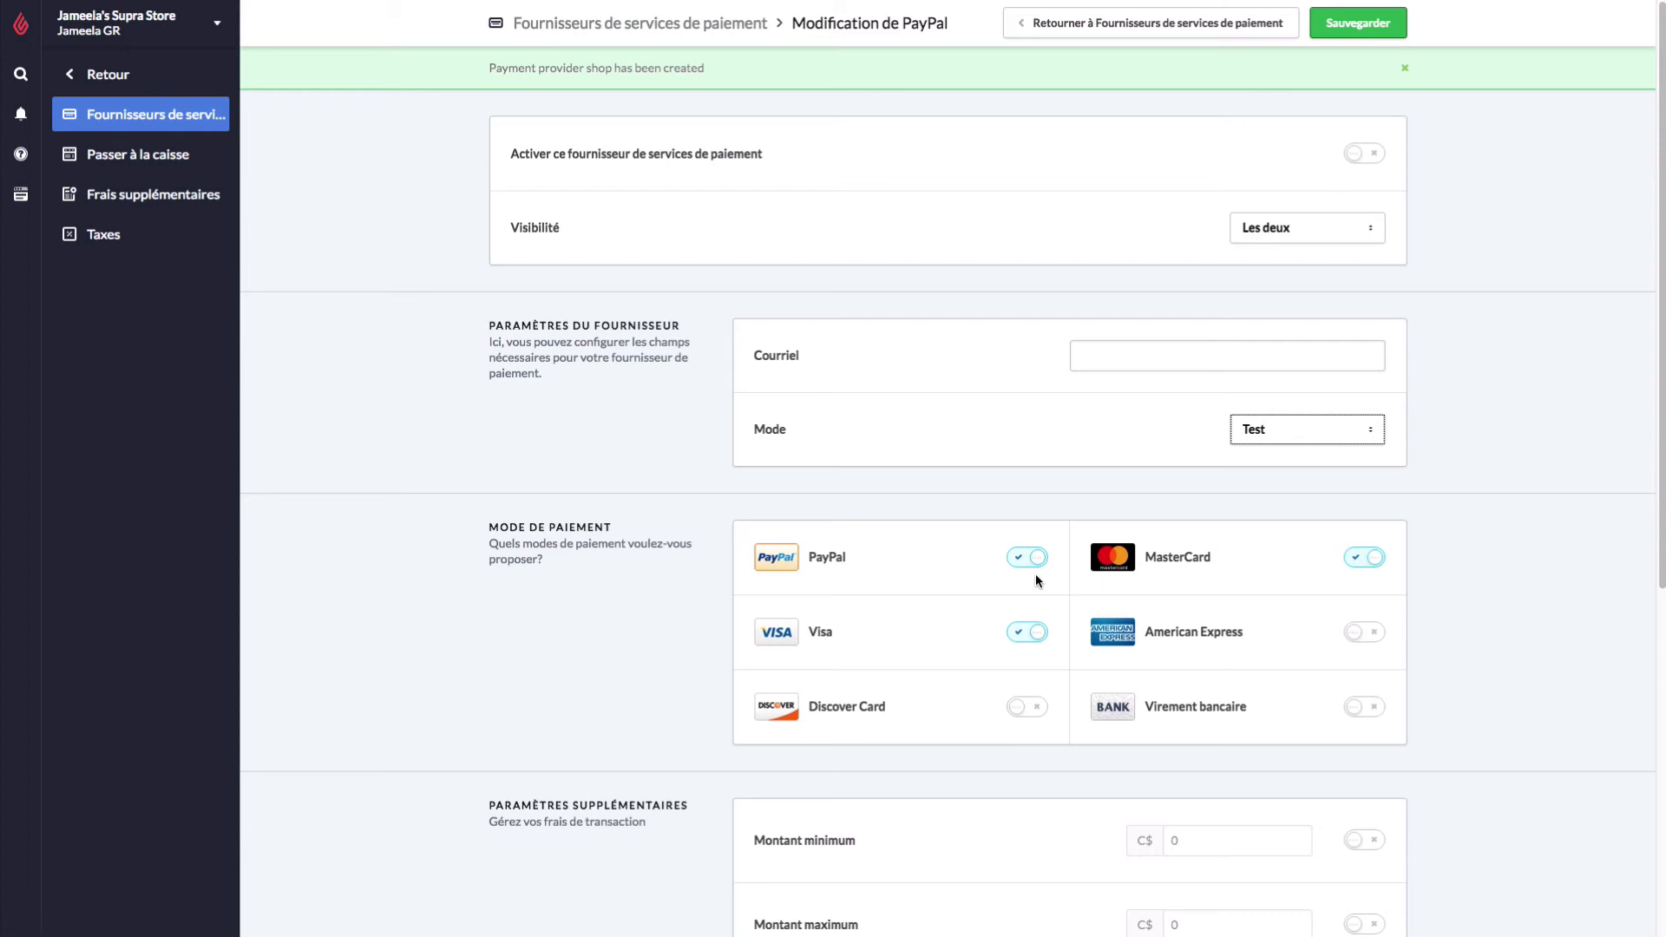
pyautogui.click(1040, 637)
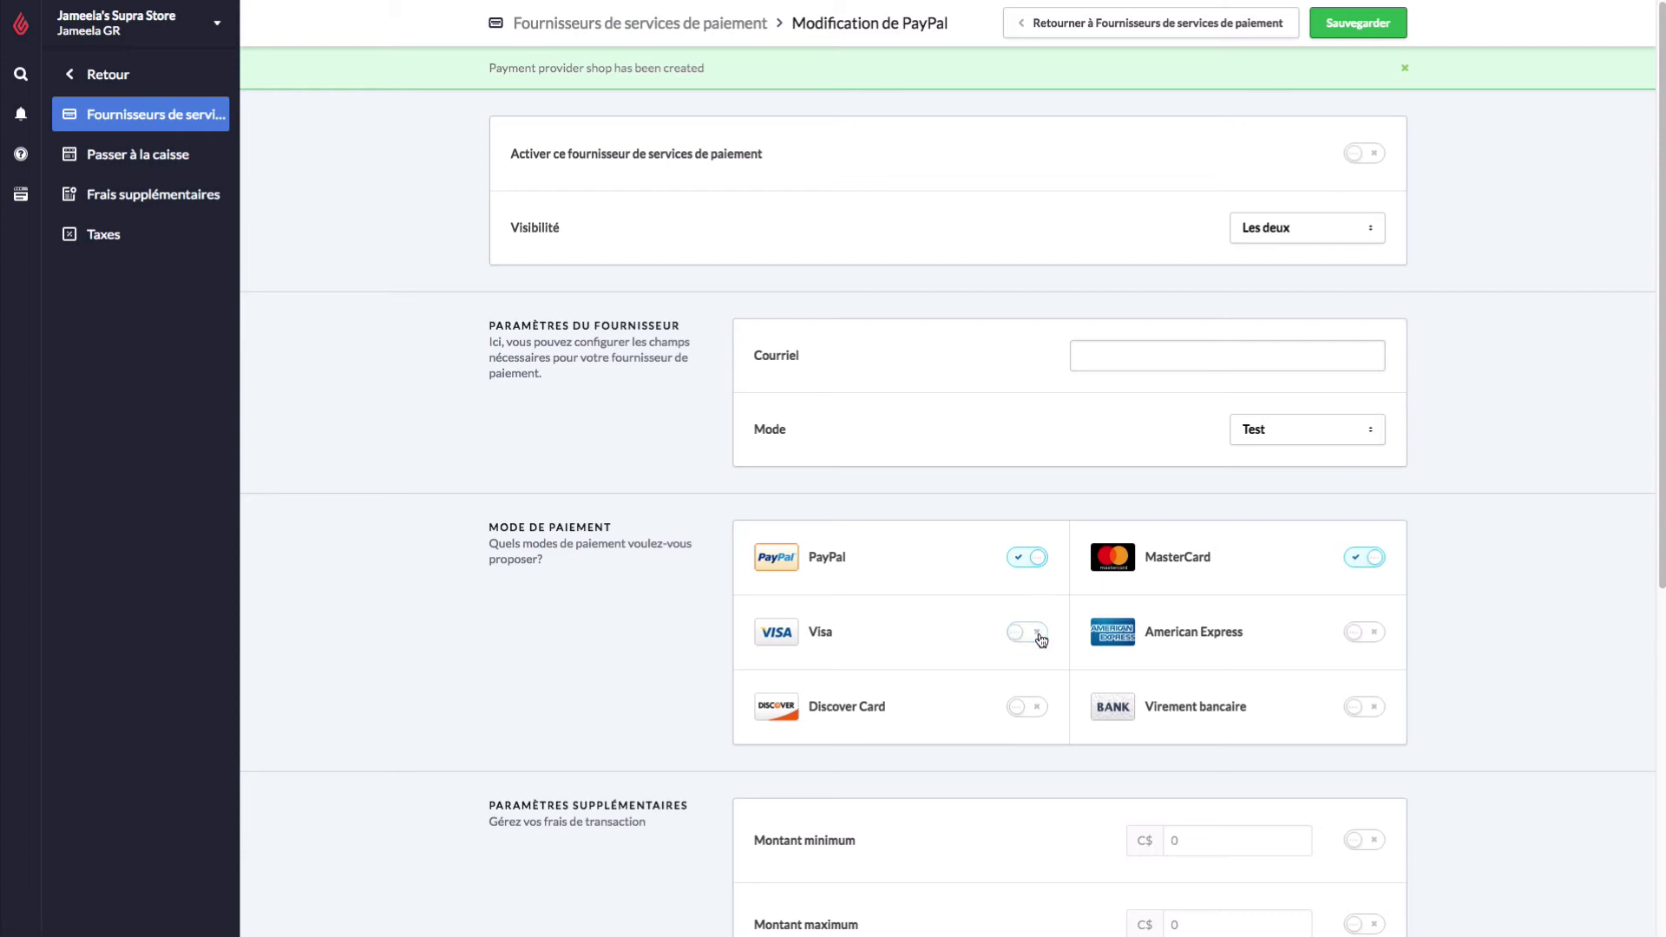
pyautogui.click(1367, 558)
pyautogui.click(1031, 637)
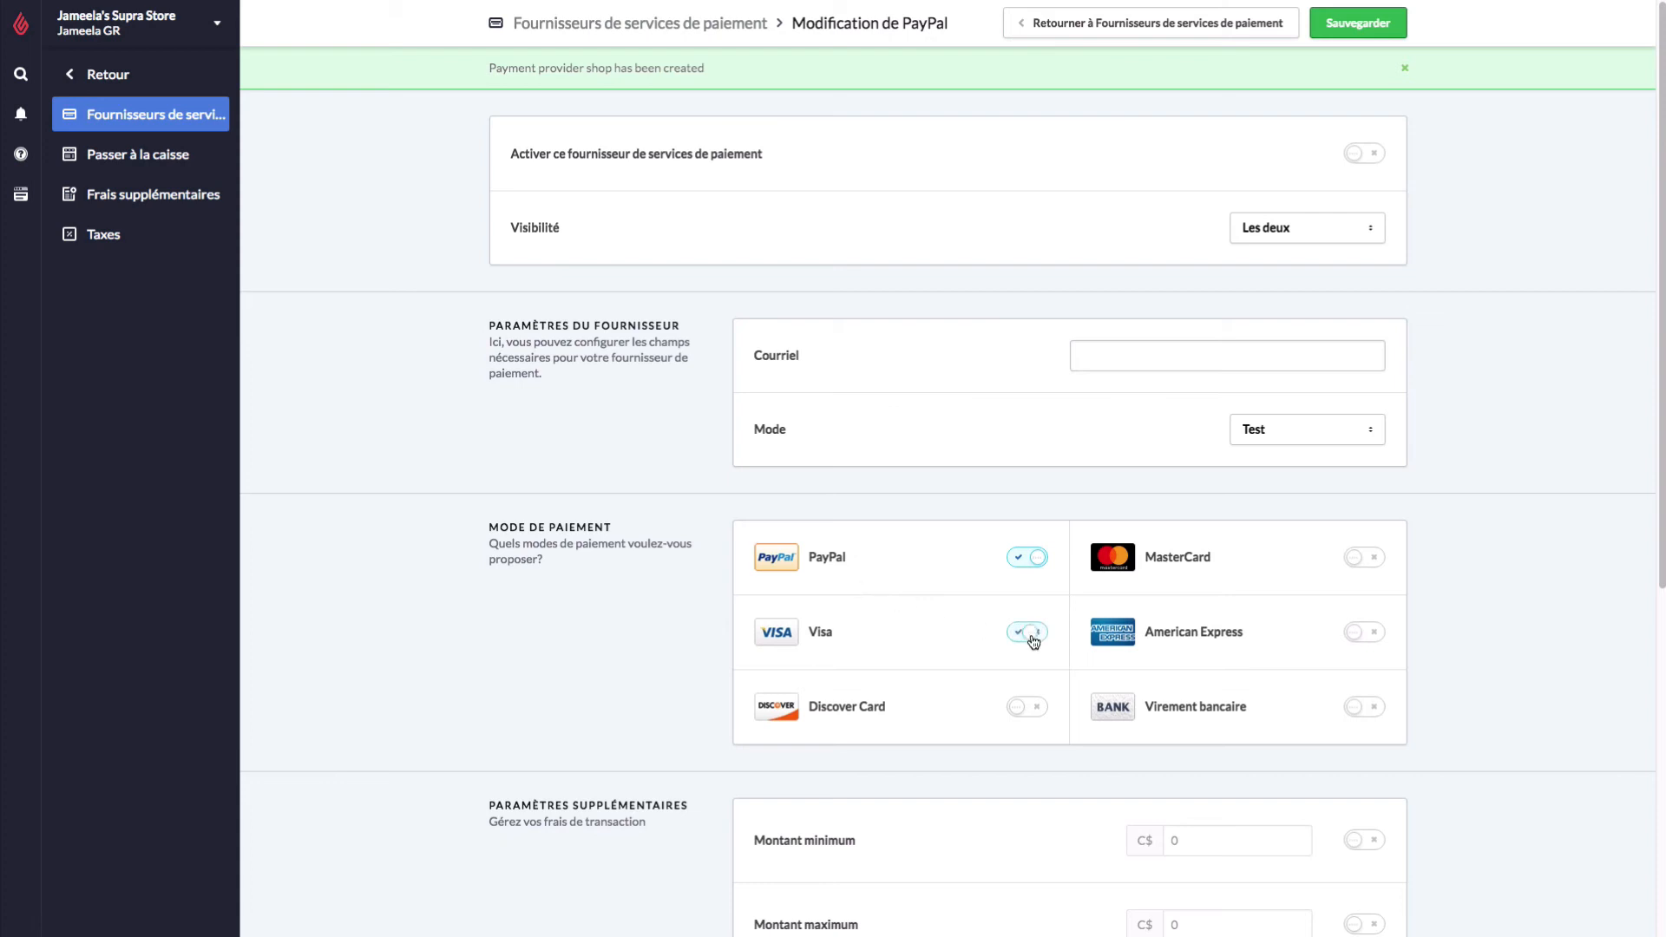
pyautogui.click(1362, 557)
# - Enable American Express and Discover Card as payment methods for the PayPal provider
pyautogui.click(1362, 632)
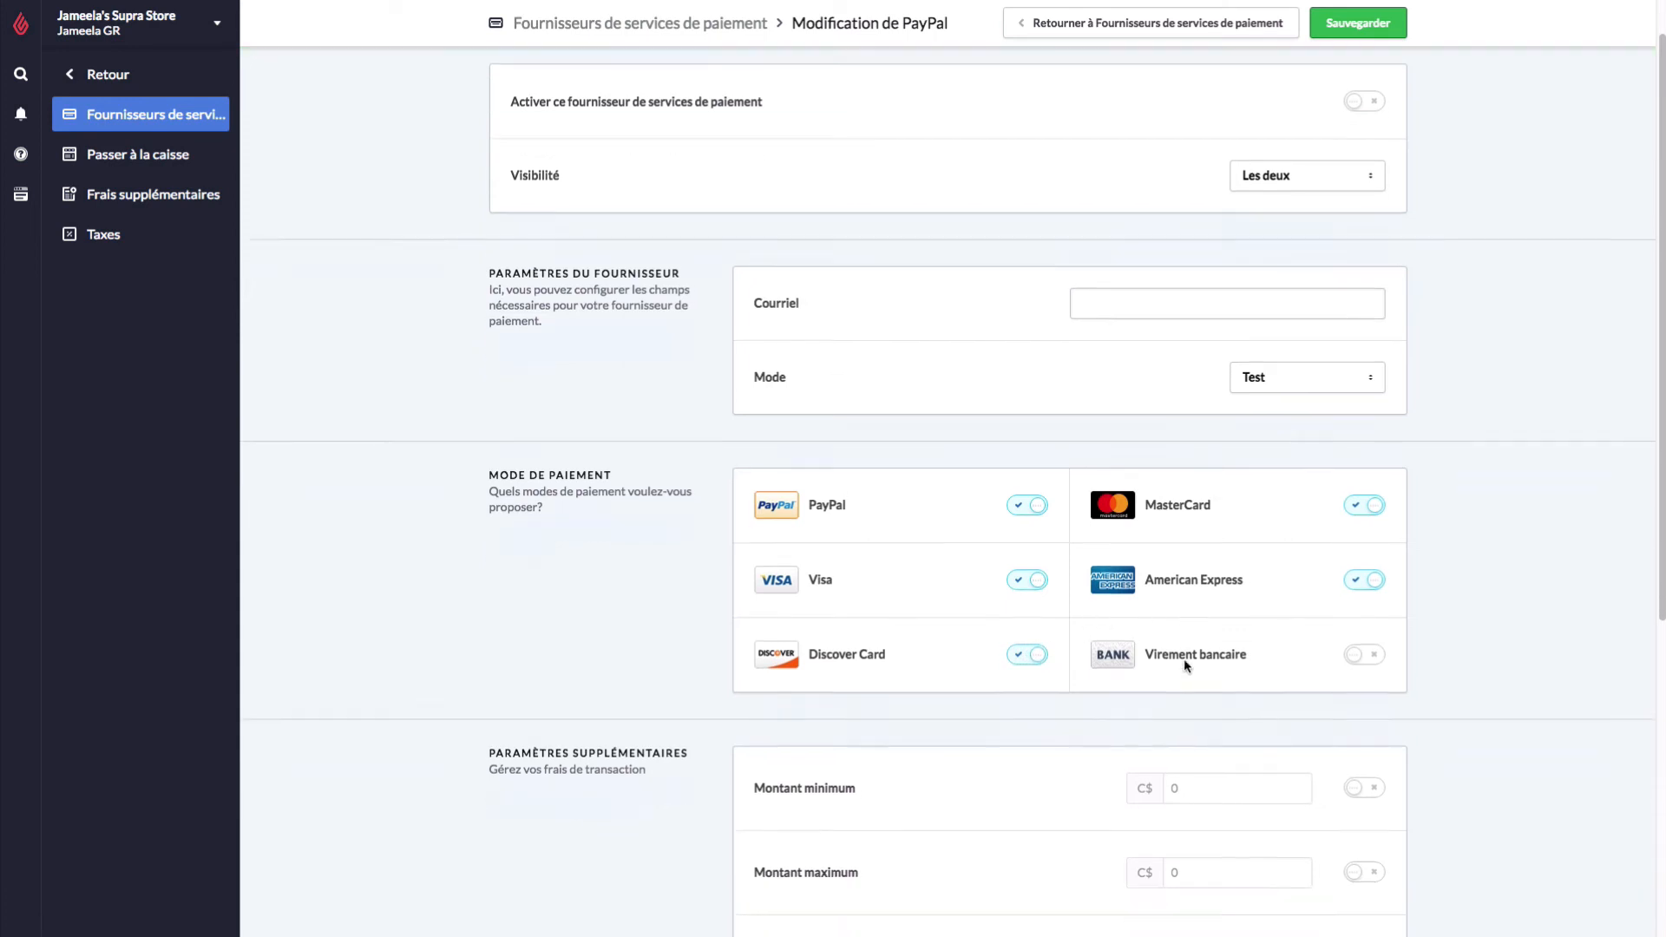
pyautogui.scroll(-3, 1186, 664)
pyautogui.scroll(-2, 1185, 663)
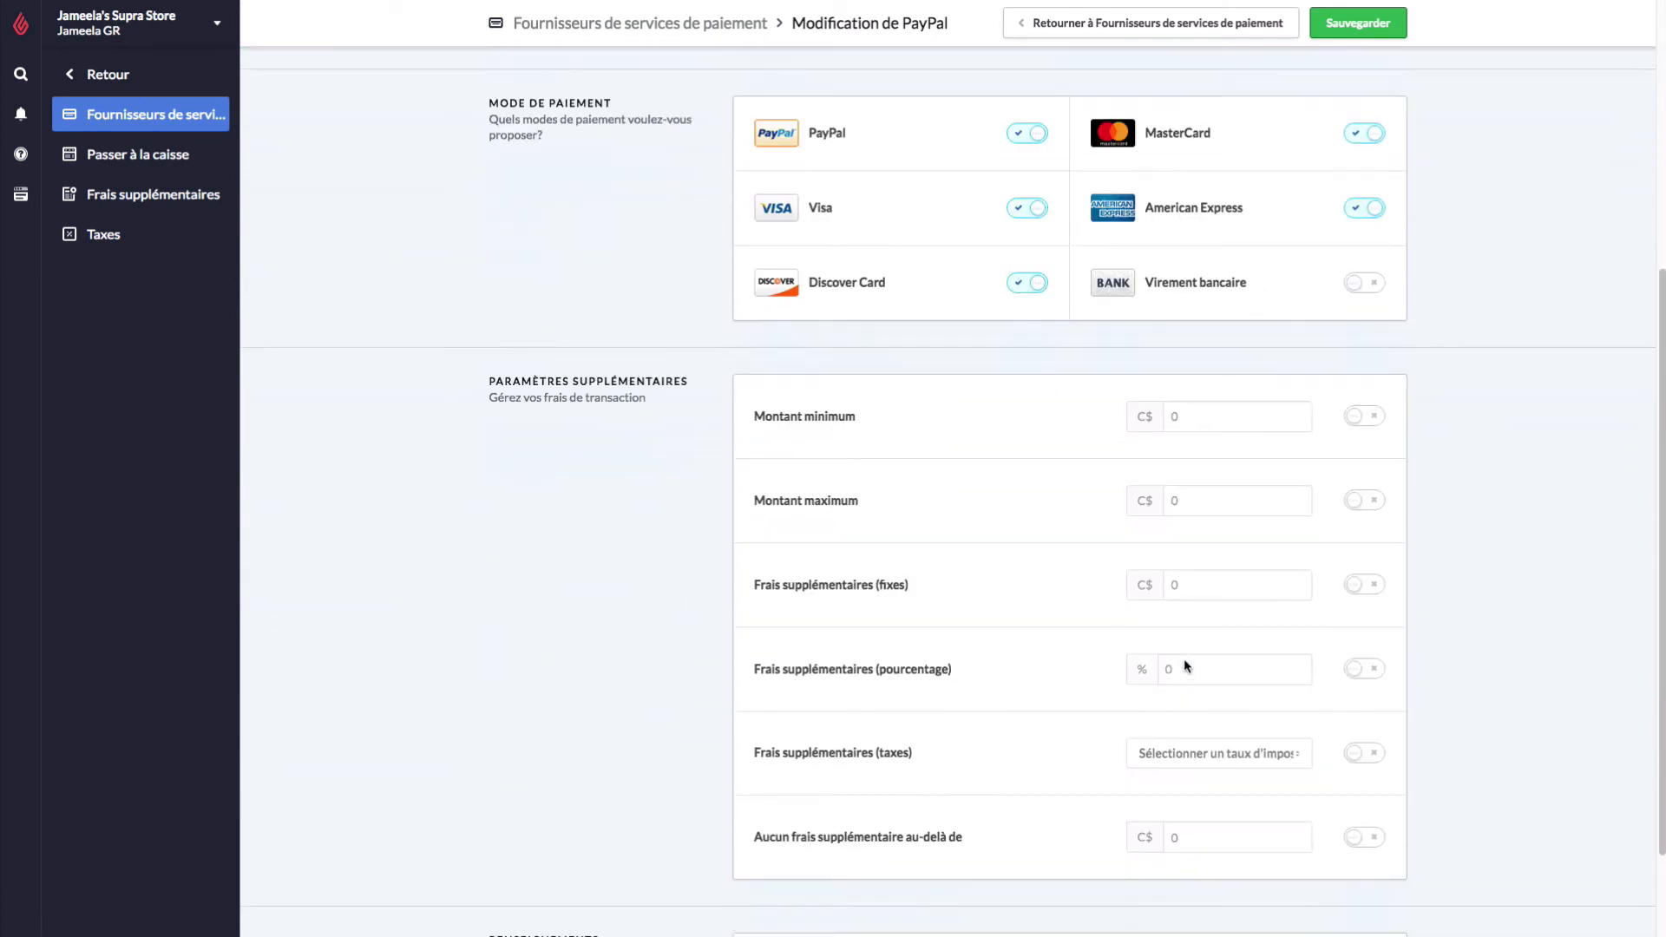
pyautogui.scroll(5, 1184, 658)
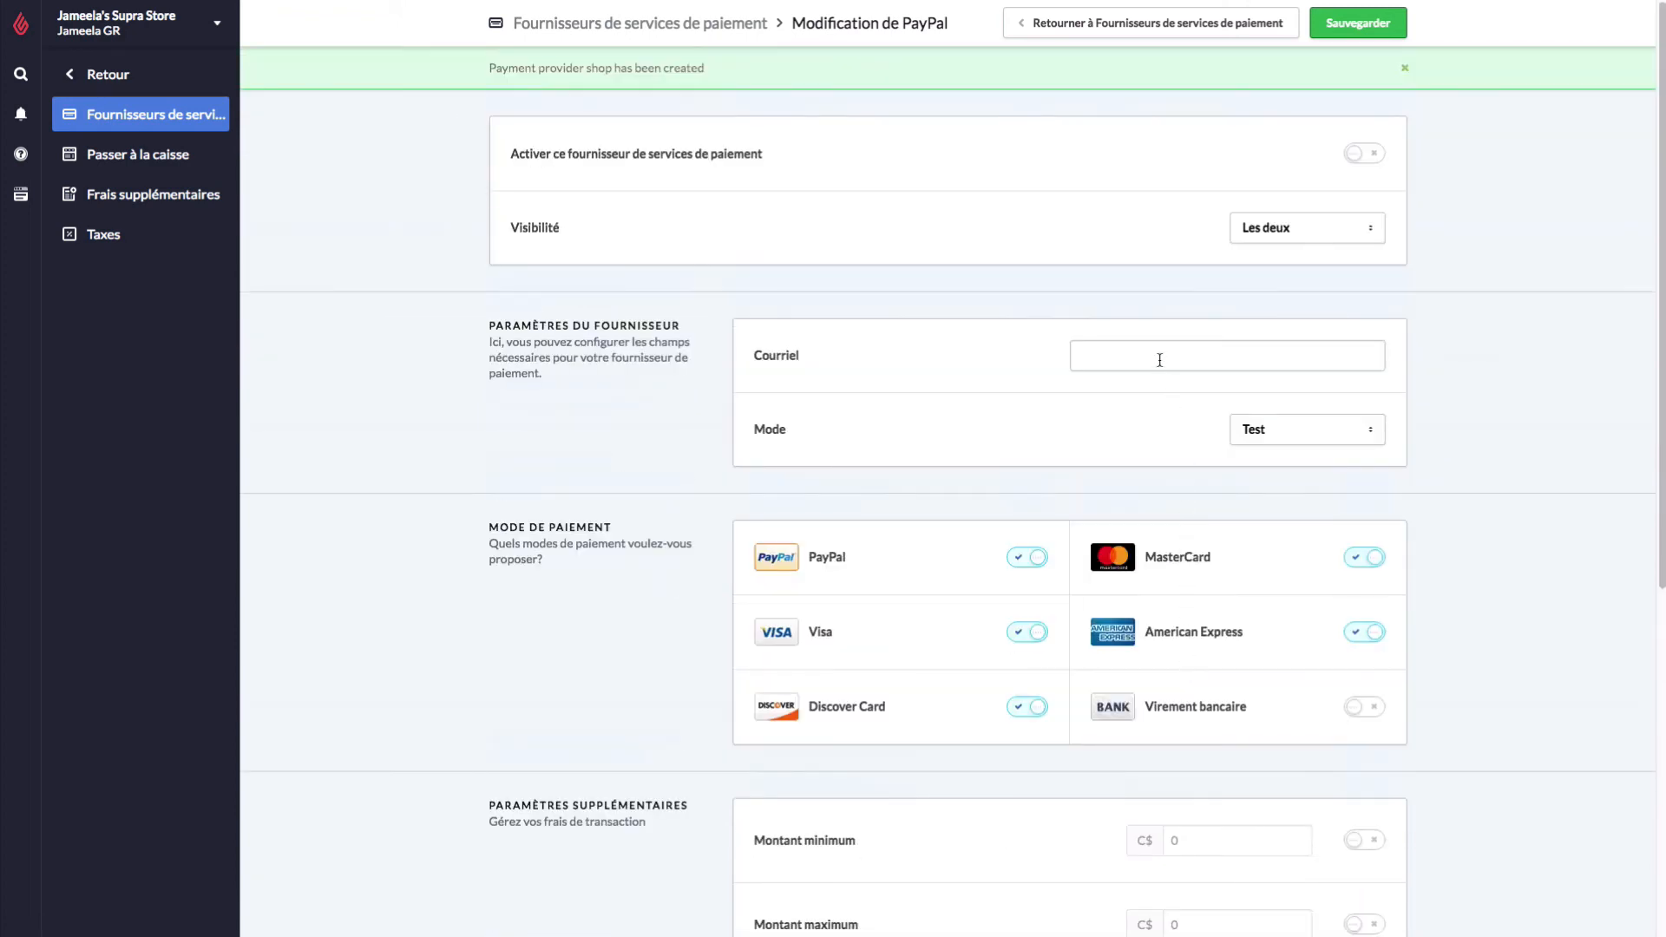
# - Activate the PayPal provider, save it and return to the payment provider overview
pyautogui.click(1356, 155)
pyautogui.click(1359, 35)
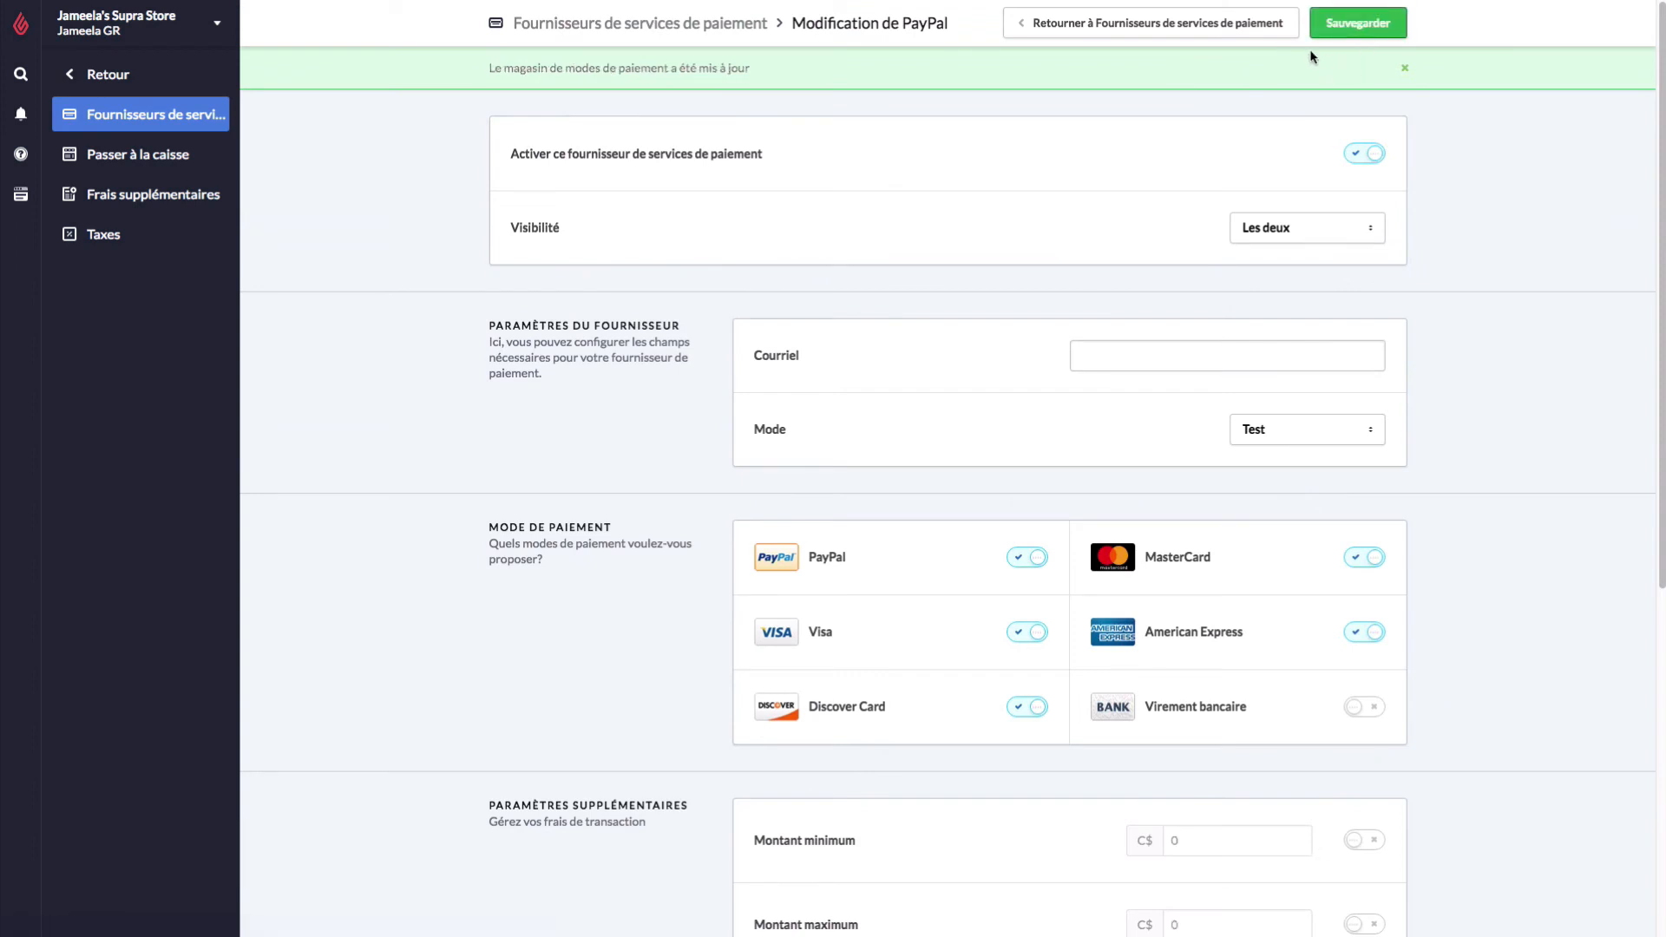
pyautogui.click(1283, 33)
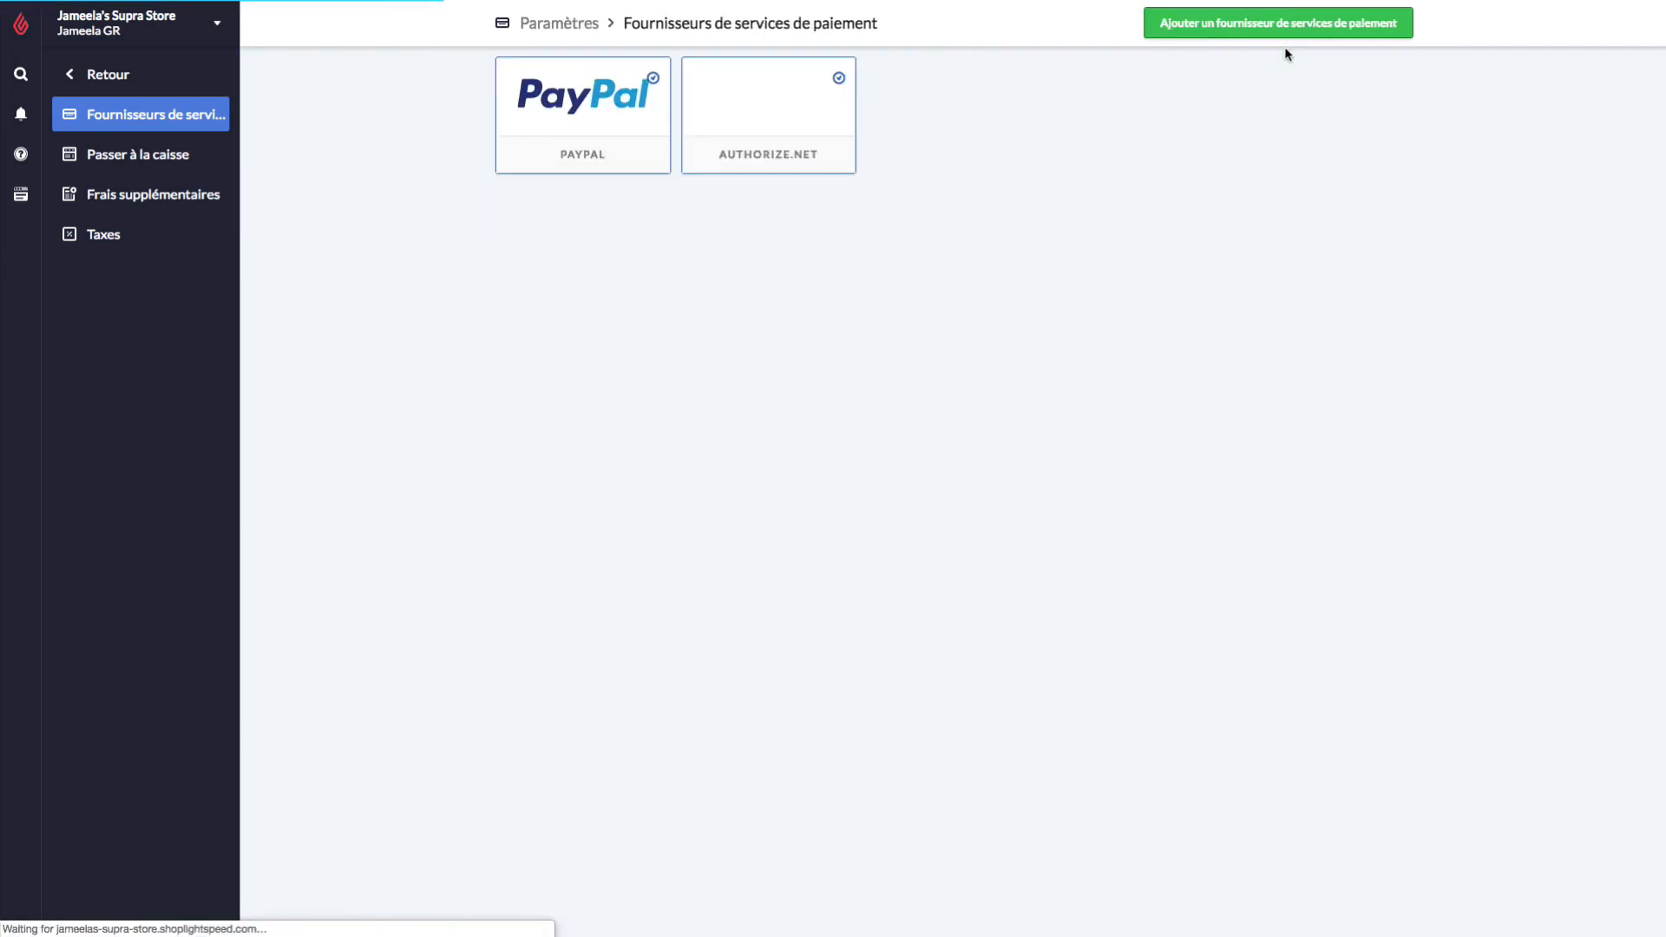
# - Add Pay at pickup as another payment service provider for the store
pyautogui.click(1289, 38)
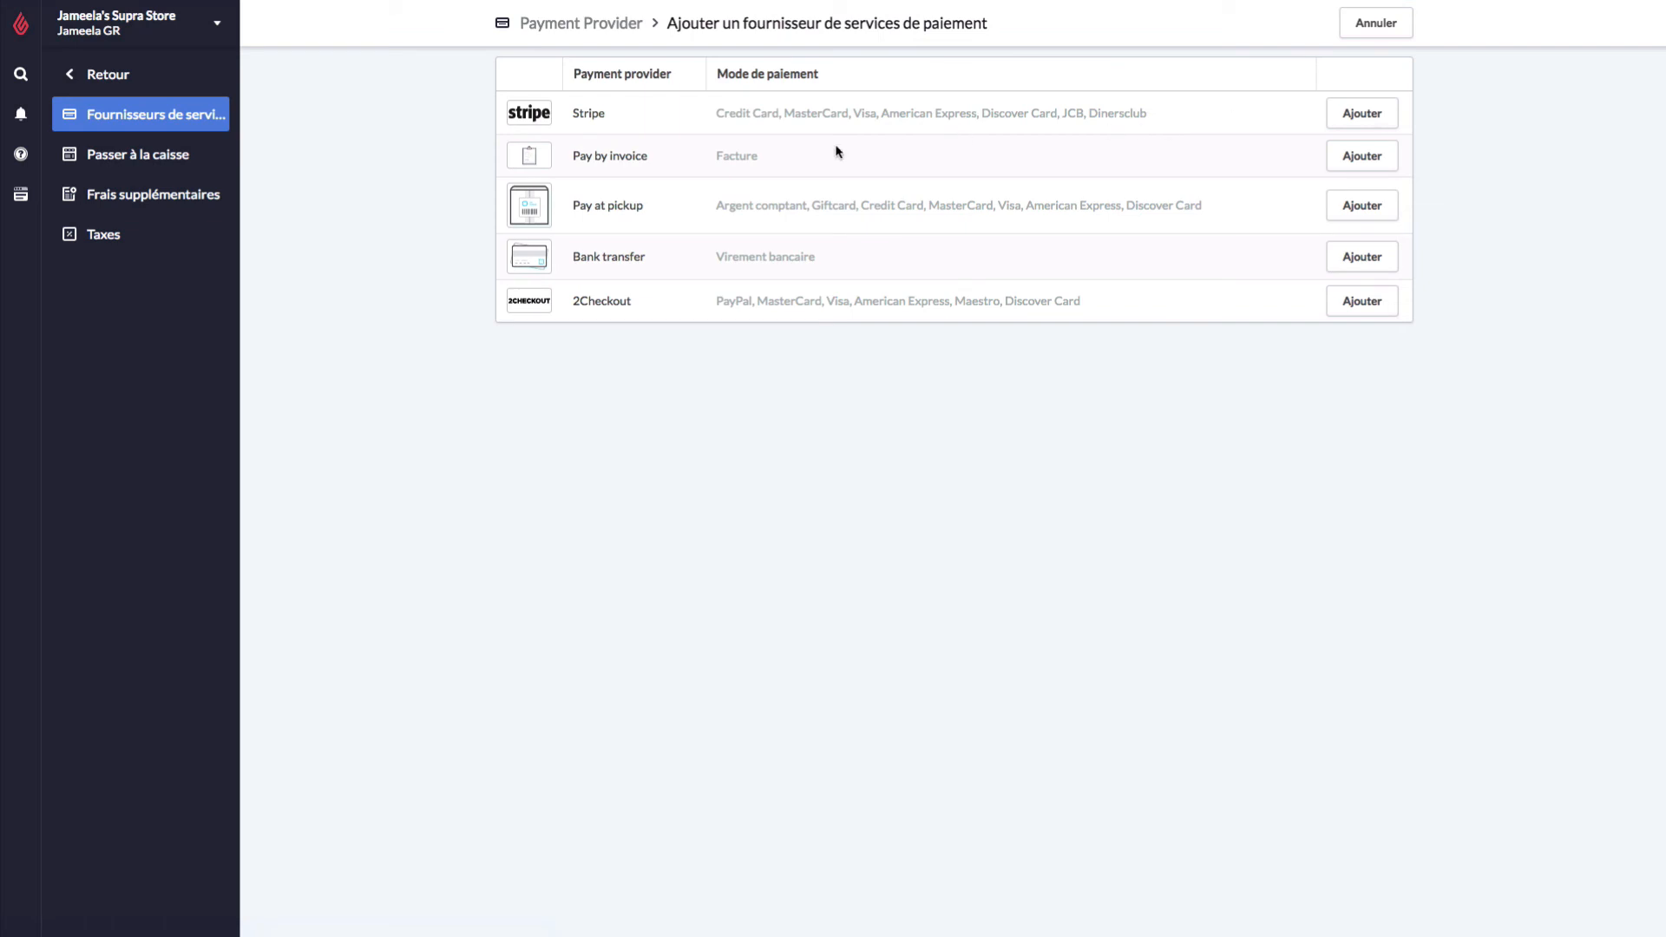
pyautogui.moveTo(573, 205); pyautogui.dragTo(643, 203)
pyautogui.click(1337, 219)
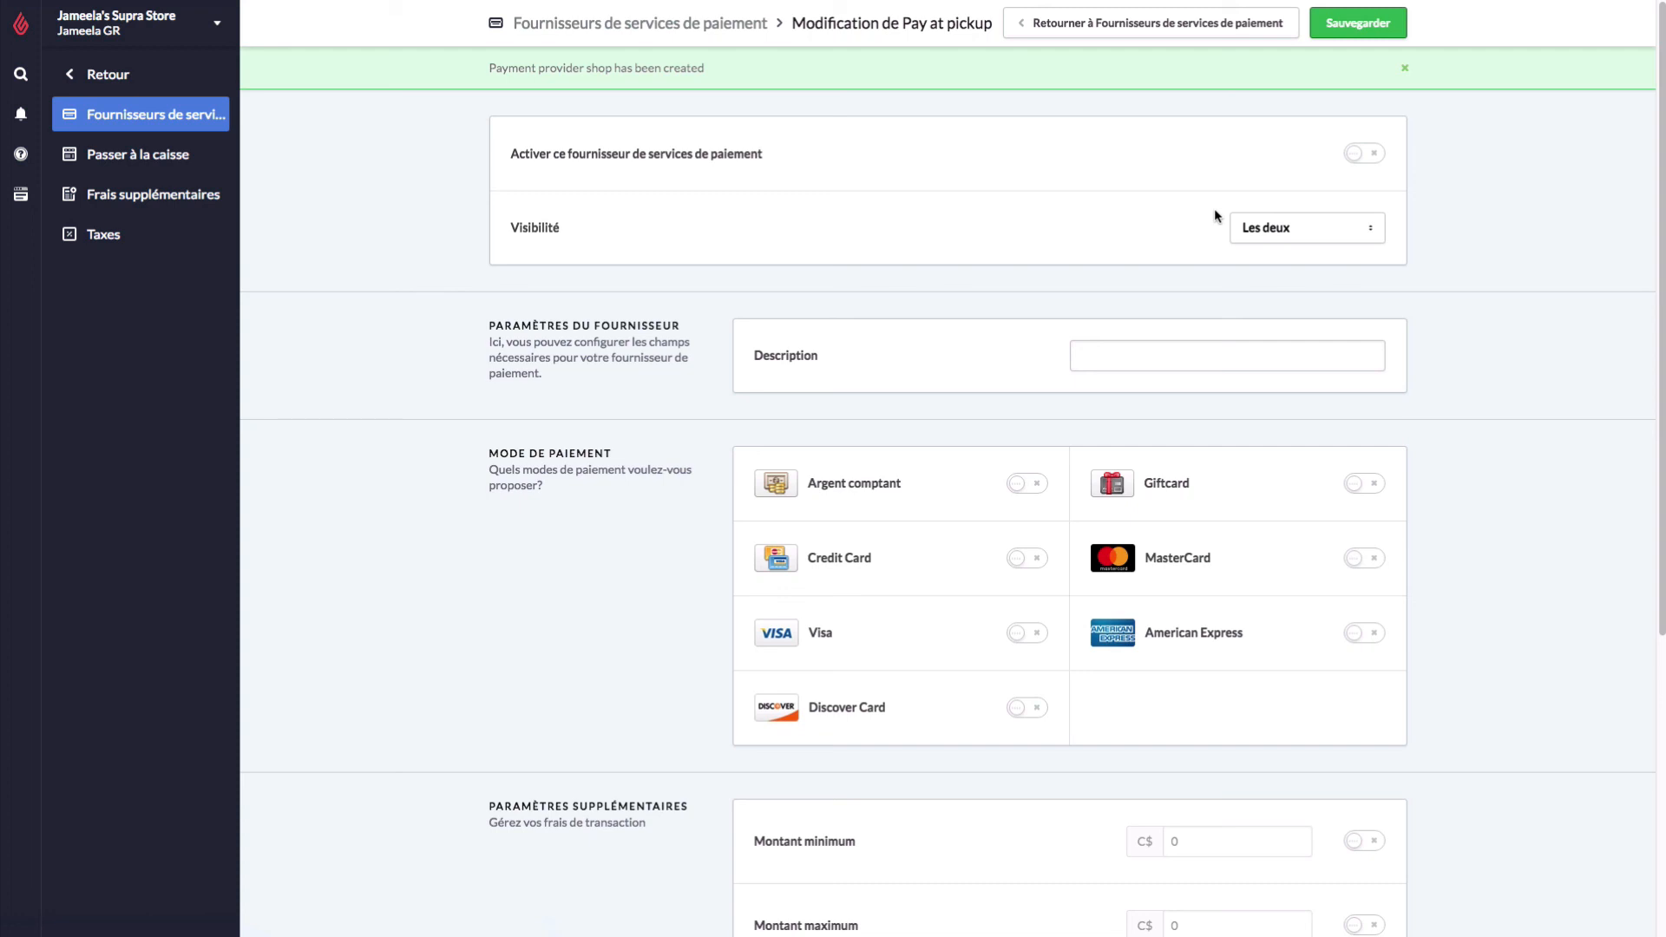
# - Activate the Pay at pickup provider, save it and return to the payment provider overview
pyautogui.click(1364, 154)
pyautogui.click(1375, 36)
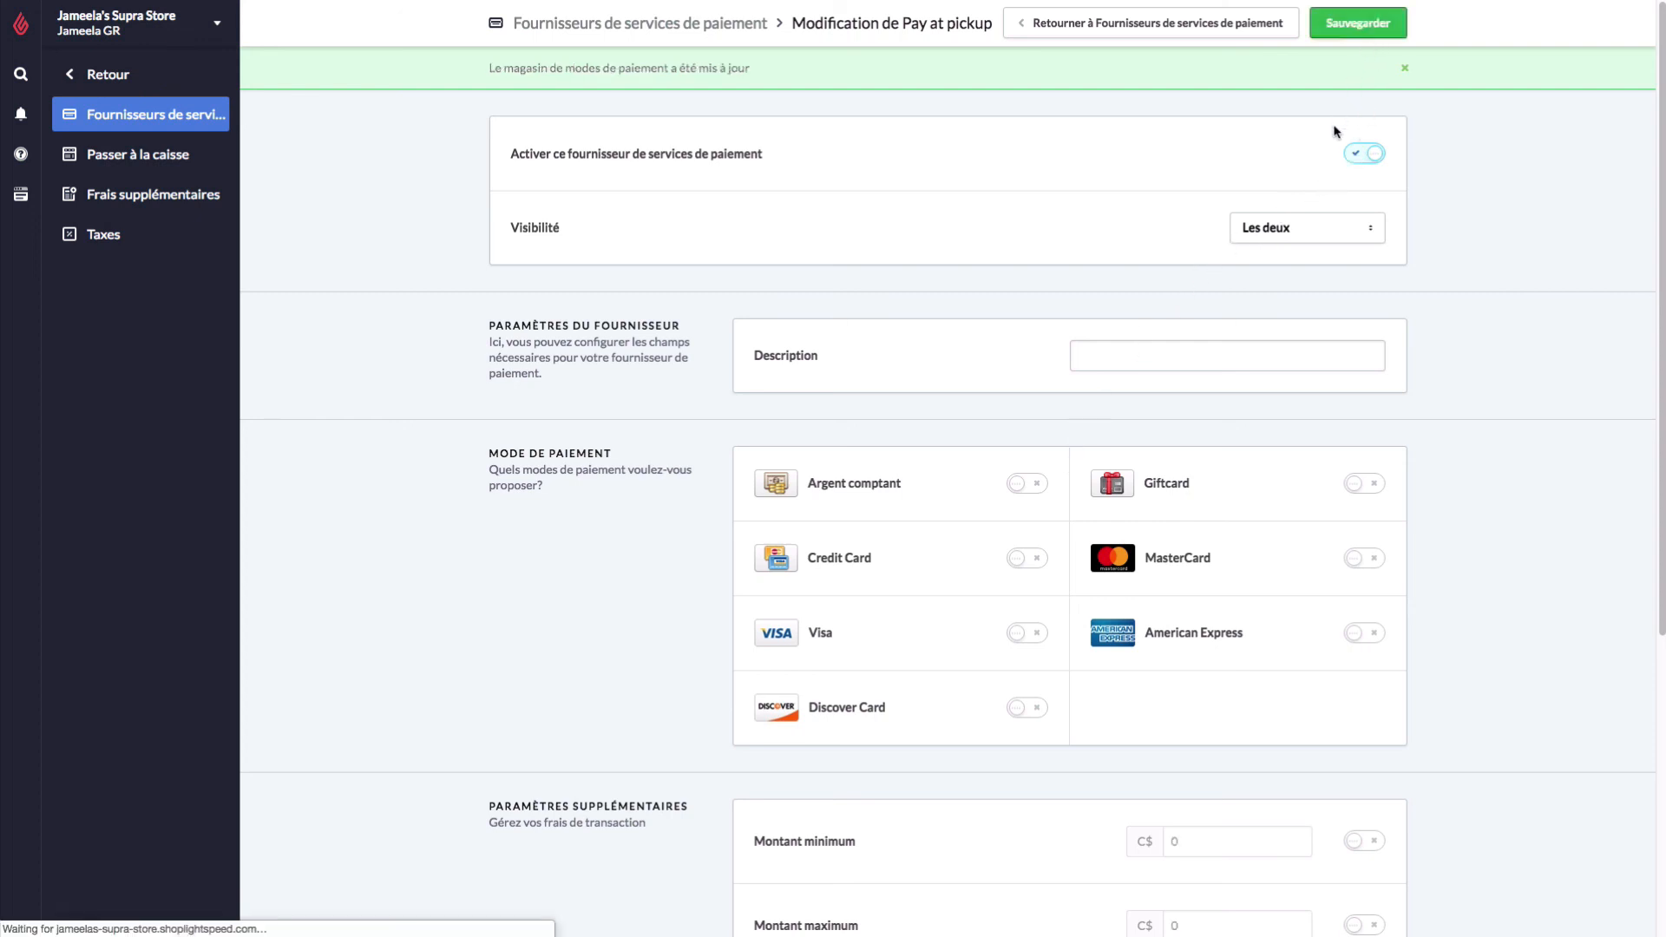
pyautogui.click(1253, 40)
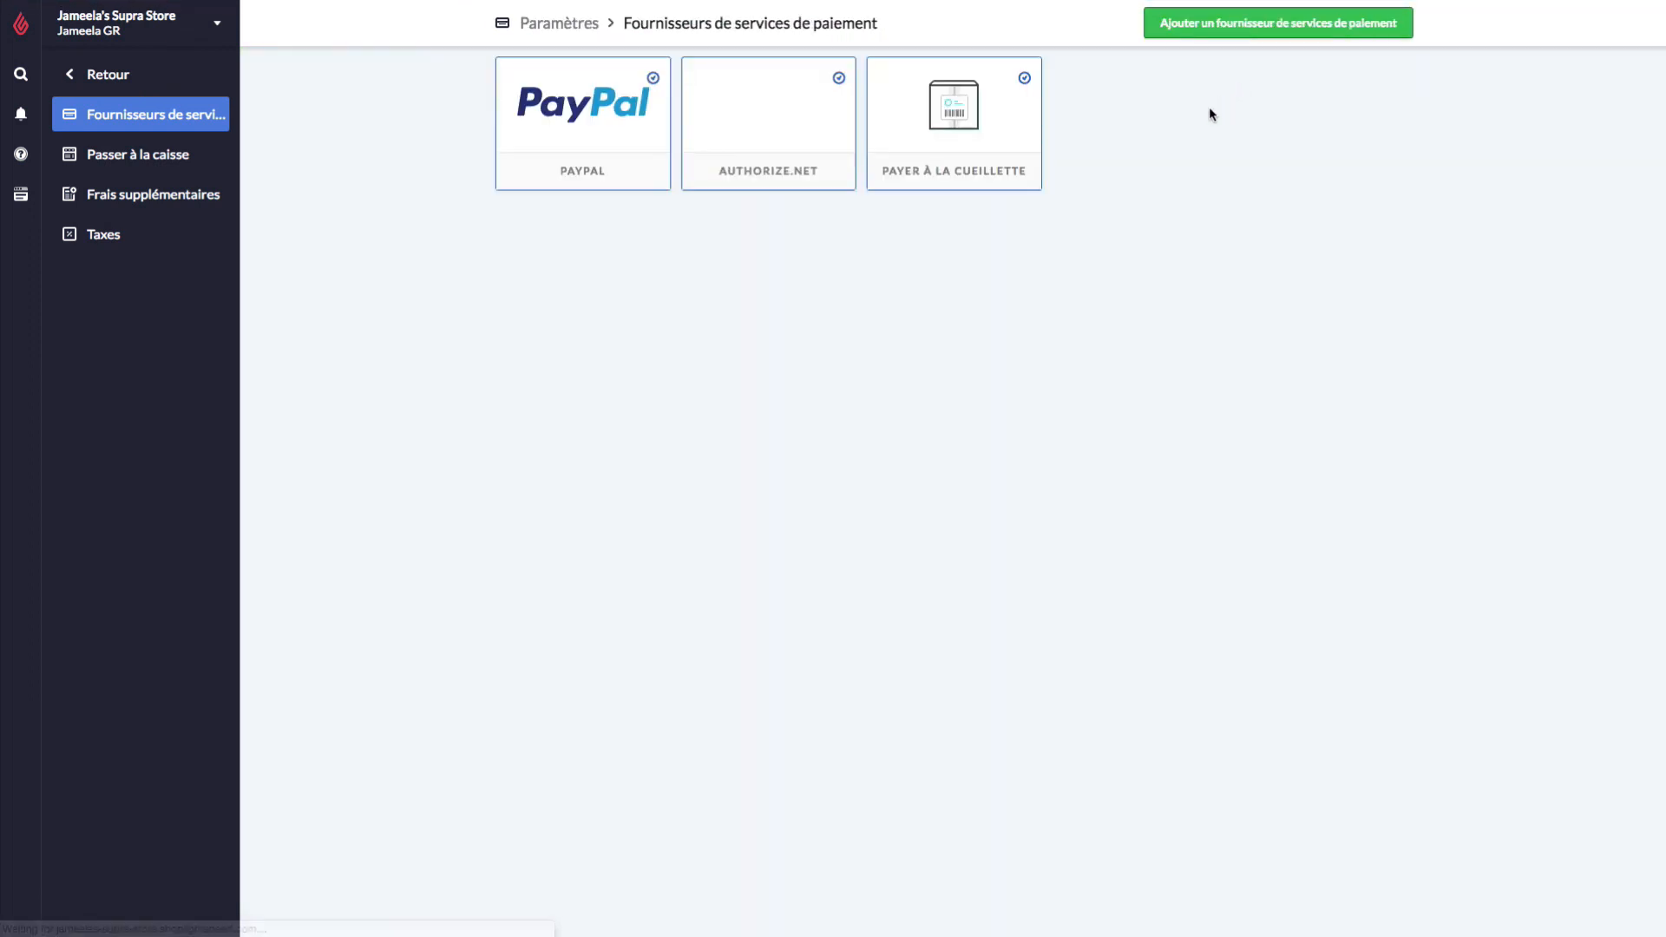